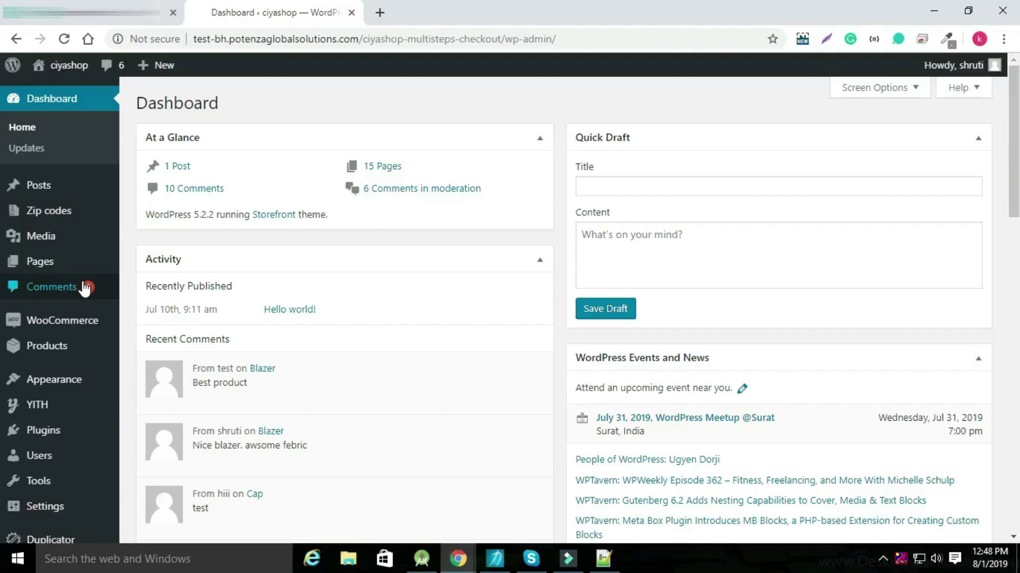
Search Add Plugins for 'WCFM - WooCommerce Frontend Manager', pasting the name copied from Notepad++.
scroll(39, 309, down, 3)
mouse_move(38, 310)
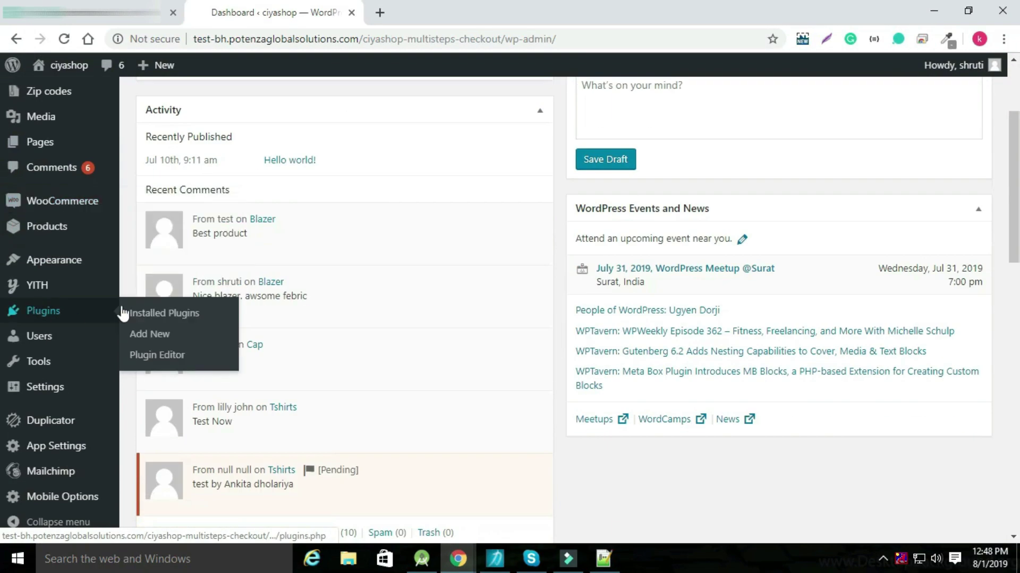
click(154, 339)
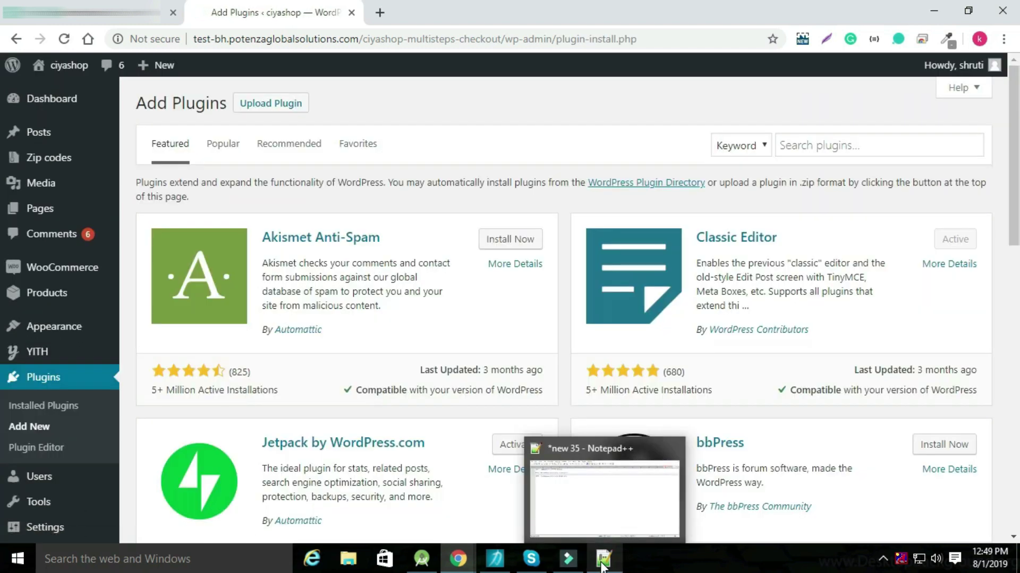
click(603, 563)
drag(234, 86, 44, 78)
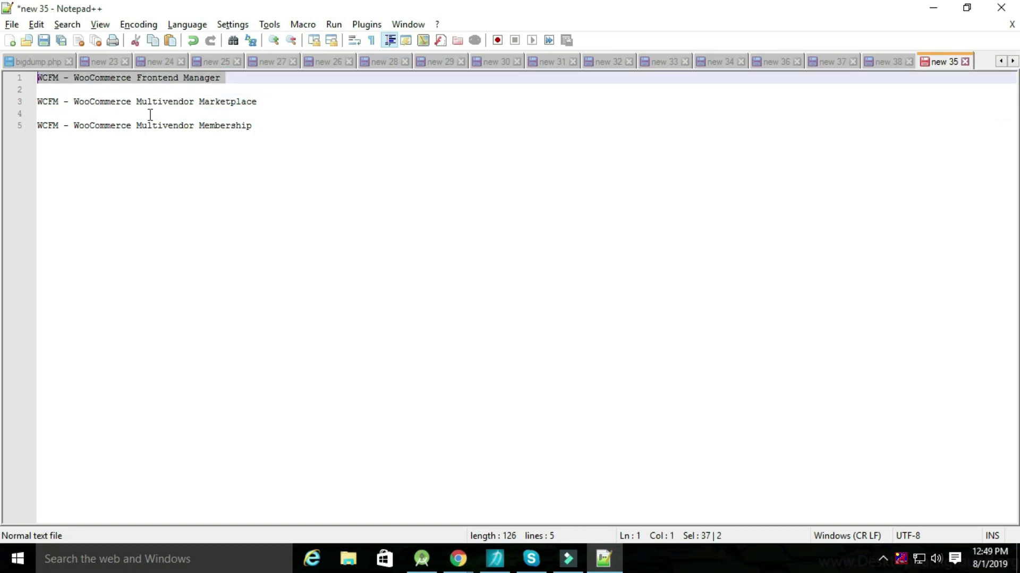
key(alt+Tab)
click(851, 155)
text(WCFM - WooCommerce Frontend Manager)
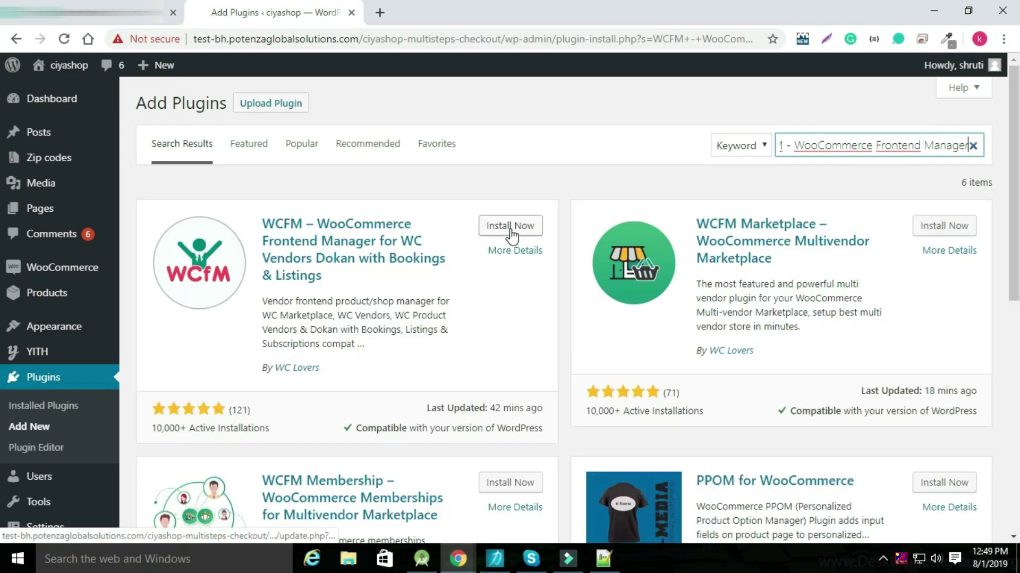
Install and activate WCFM Frontend Manager 6.2.5 so its setup wizard opens.
middle_click(510, 227)
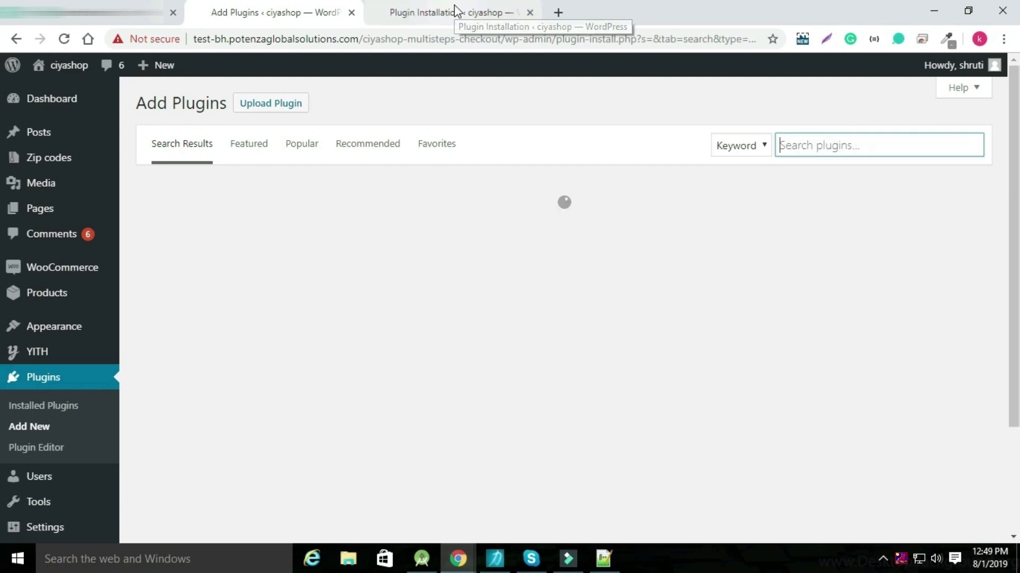
click(454, 12)
click(183, 260)
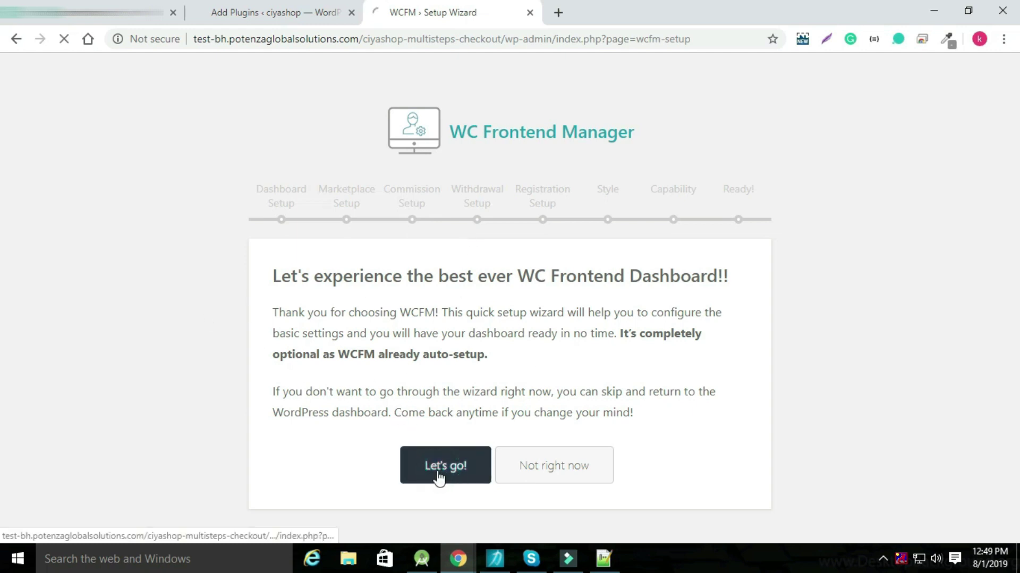
Keep the default Dashboard Setup and choose to set up WCFM Marketplace.
scroll(553, 249, down, 9)
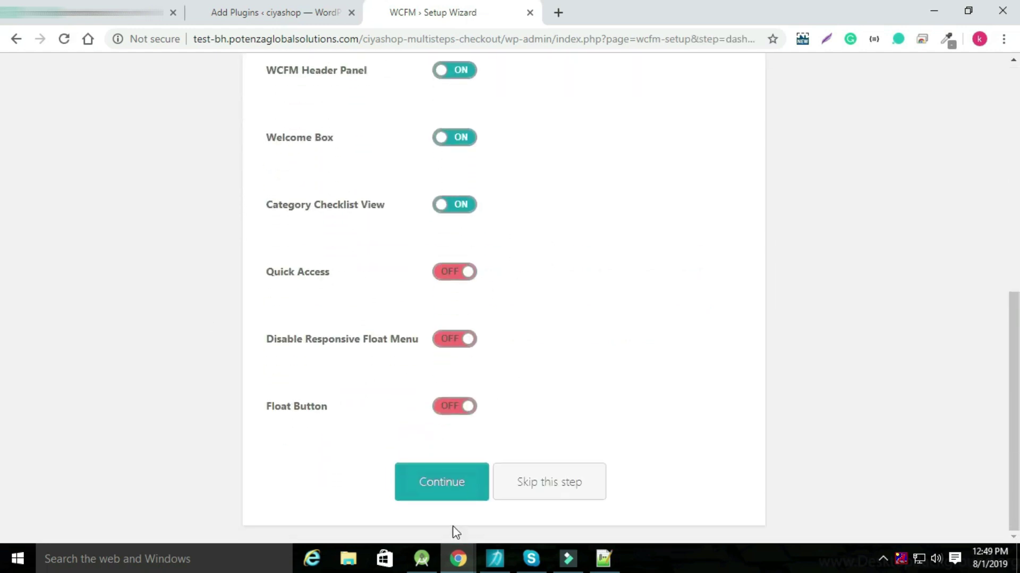
click(435, 489)
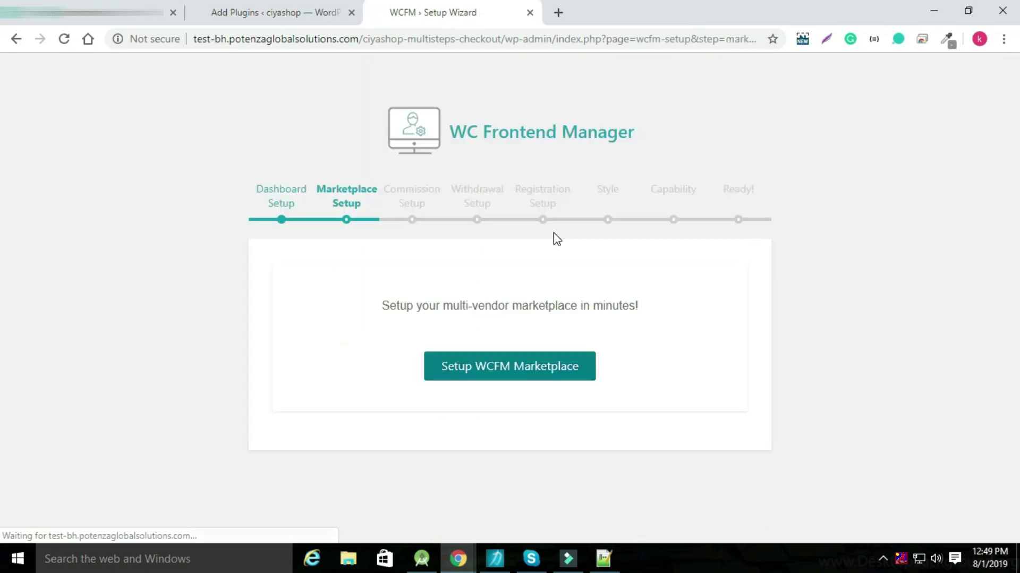
click(477, 377)
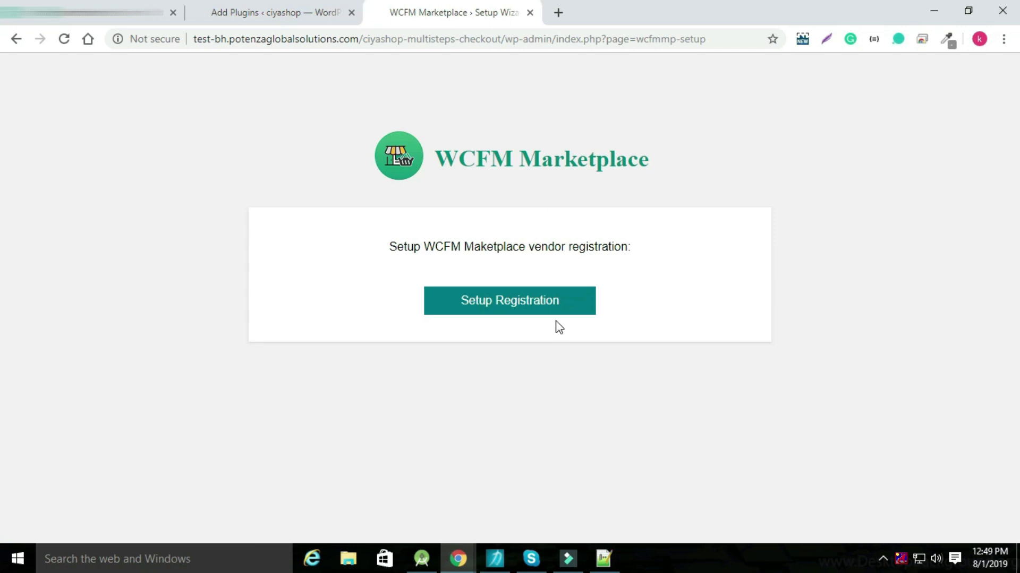
Start the vendor registration setup and begin the WCFM Marketplace wizard at its Dashboard step.
click(502, 310)
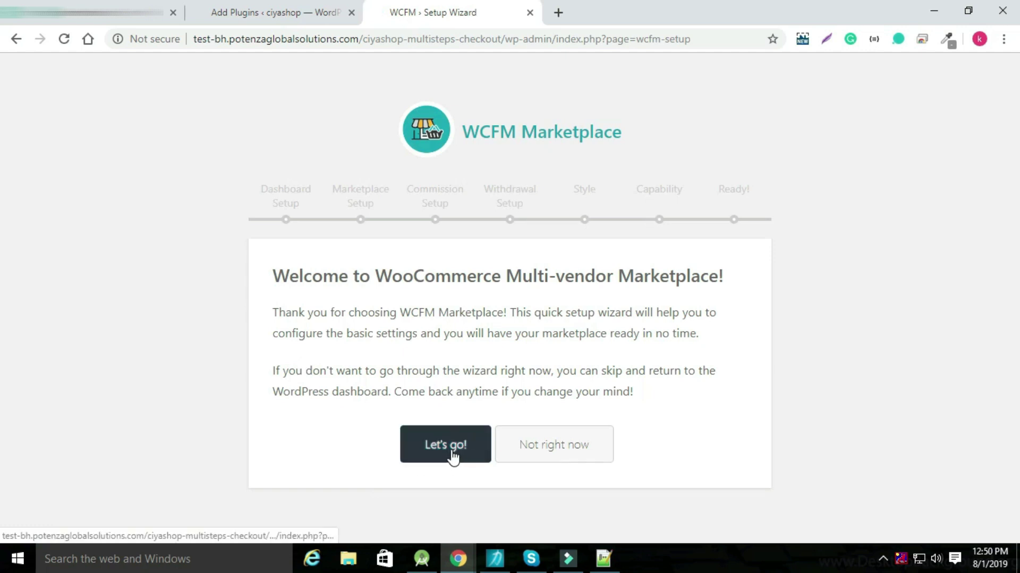
click(450, 452)
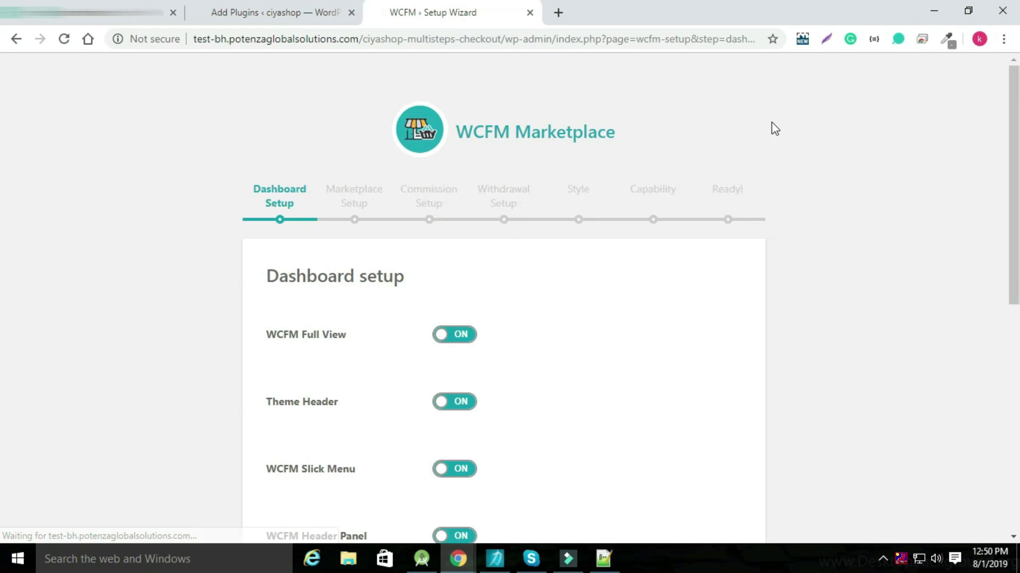
scroll(571, 316, down, 9)
Accept the default Dashboard and Marketplace settings, keeping the vendor store URL 'store'.
click(459, 492)
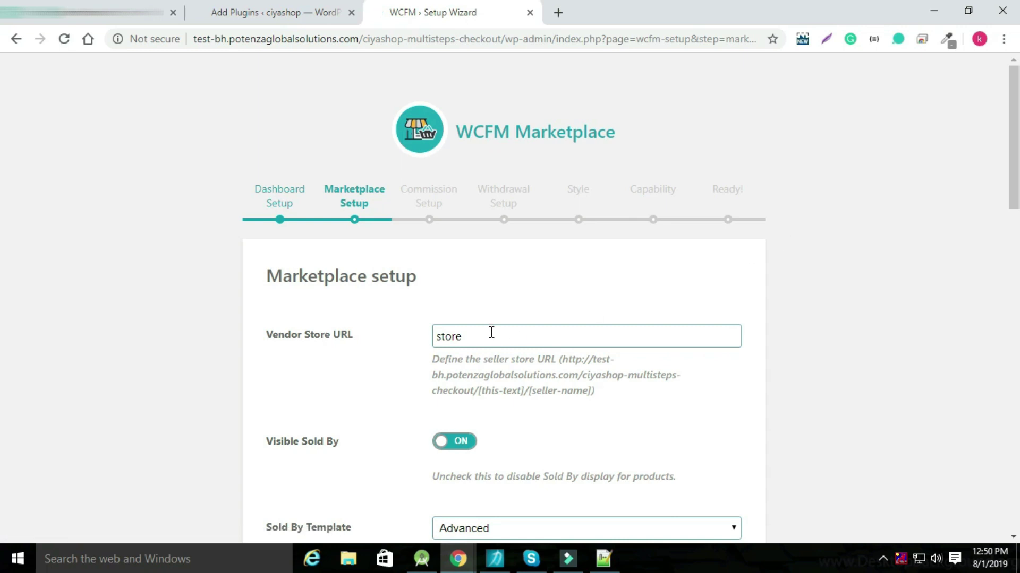
scroll(490, 332, down, 1)
drag(487, 280, 524, 296)
scroll(599, 334, down, 7)
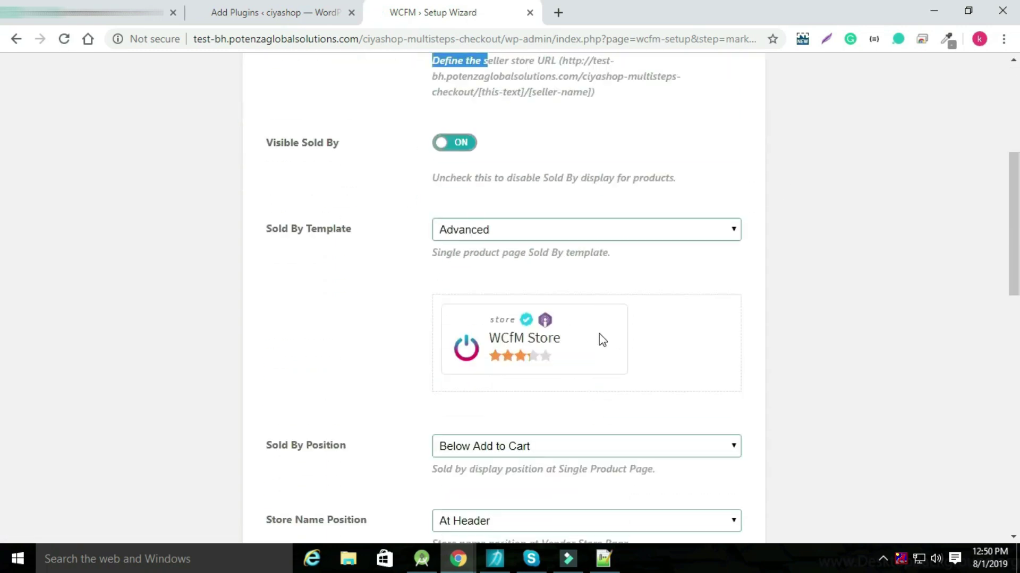
scroll(658, 313, down, 3)
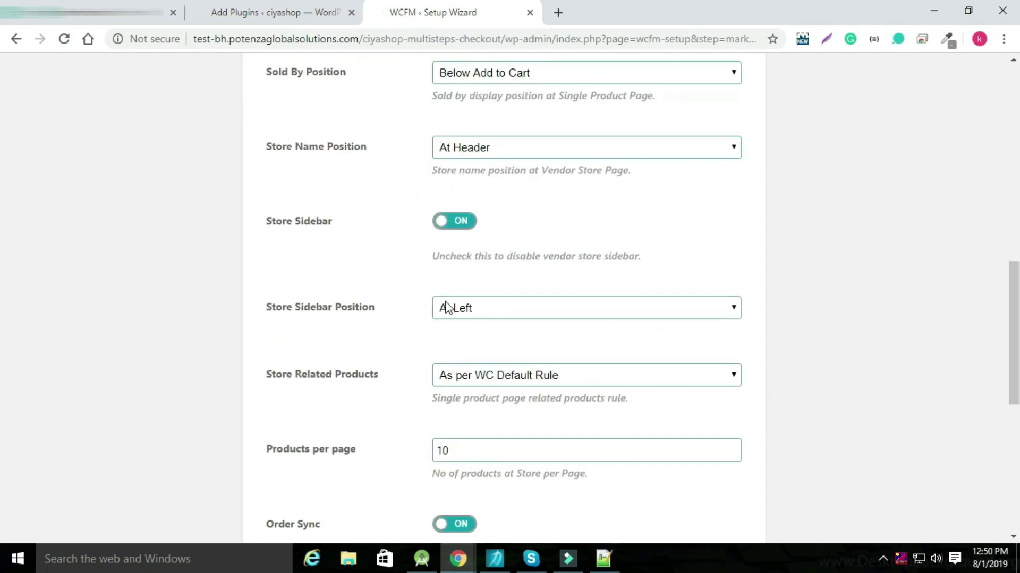
scroll(610, 317, up, 4)
scroll(496, 323, down, 10)
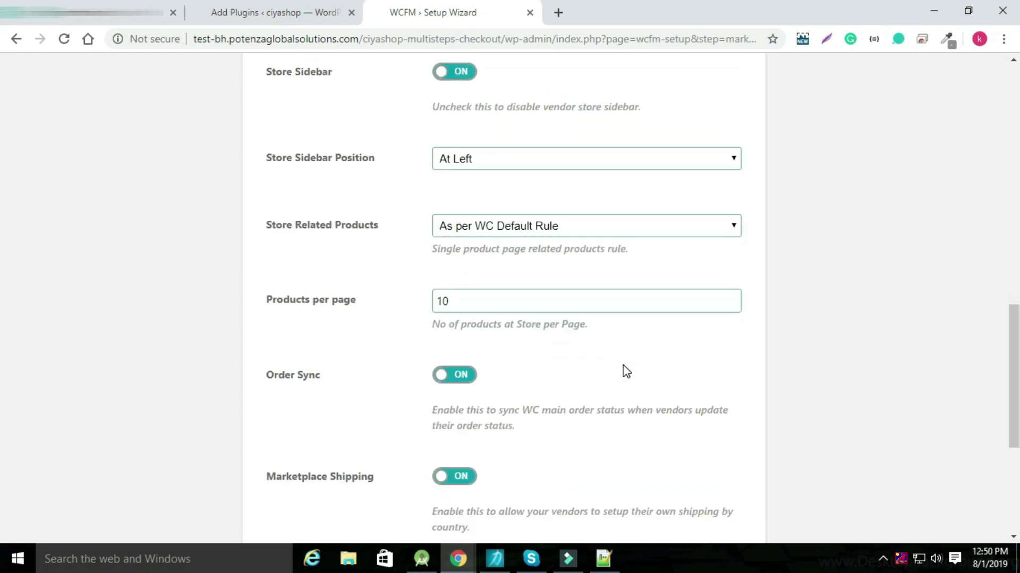
click(415, 491)
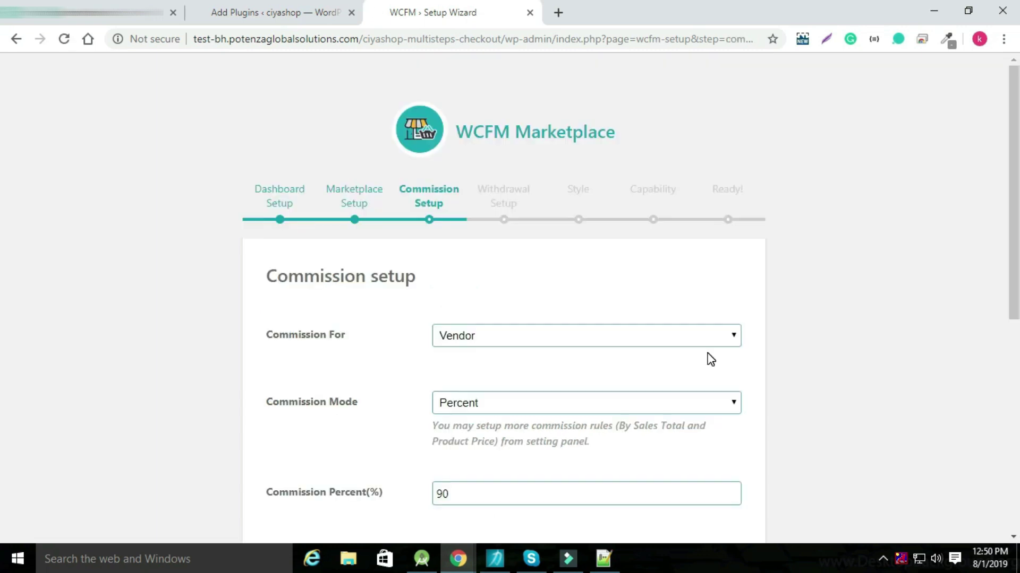
Accept the Vendor, Percent, 90% commission, the default withdrawal settings and the dashboard colours.
scroll(706, 357, down, 8)
click(430, 501)
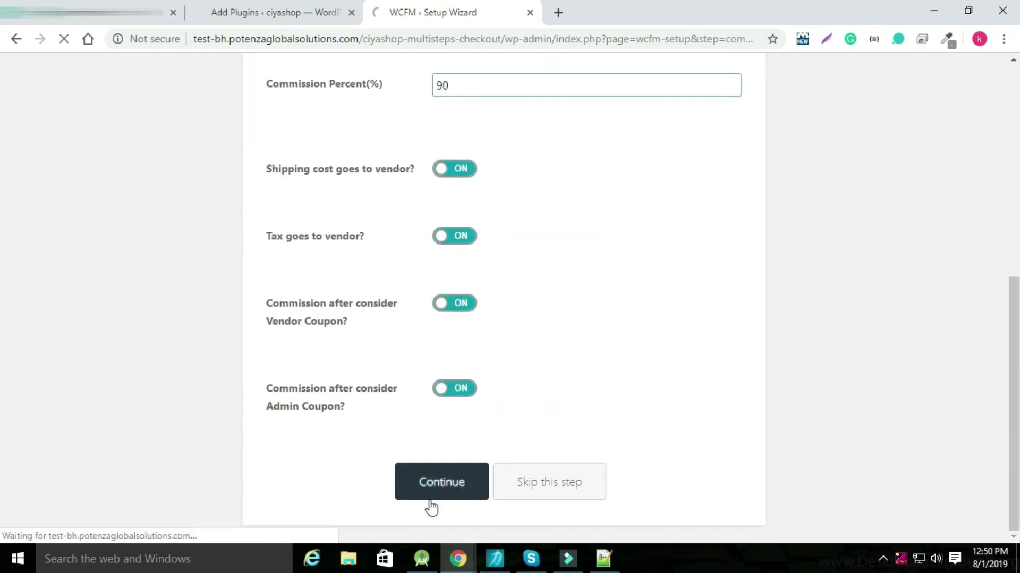
scroll(754, 385, down, 7)
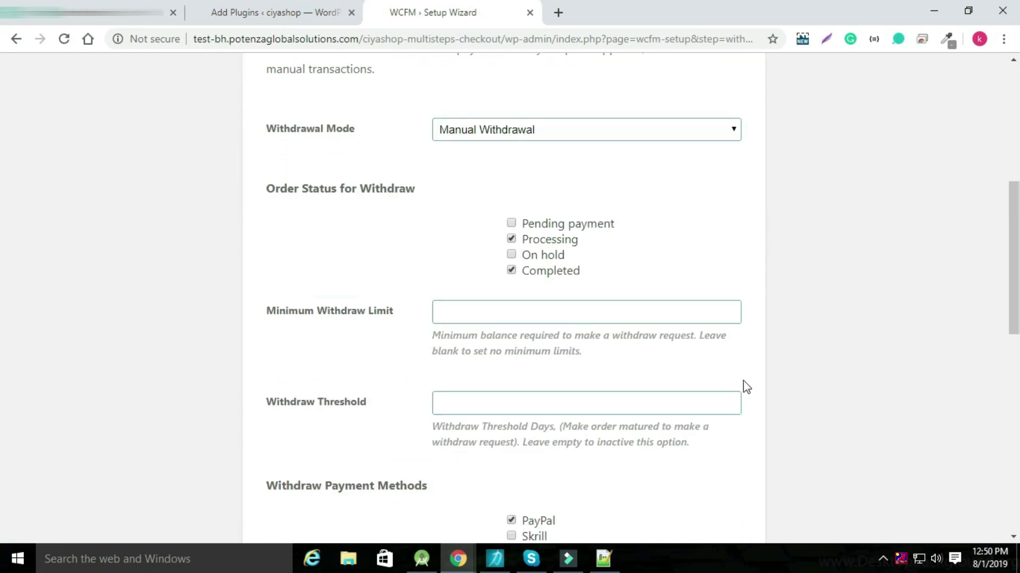
scroll(643, 283, down, 10)
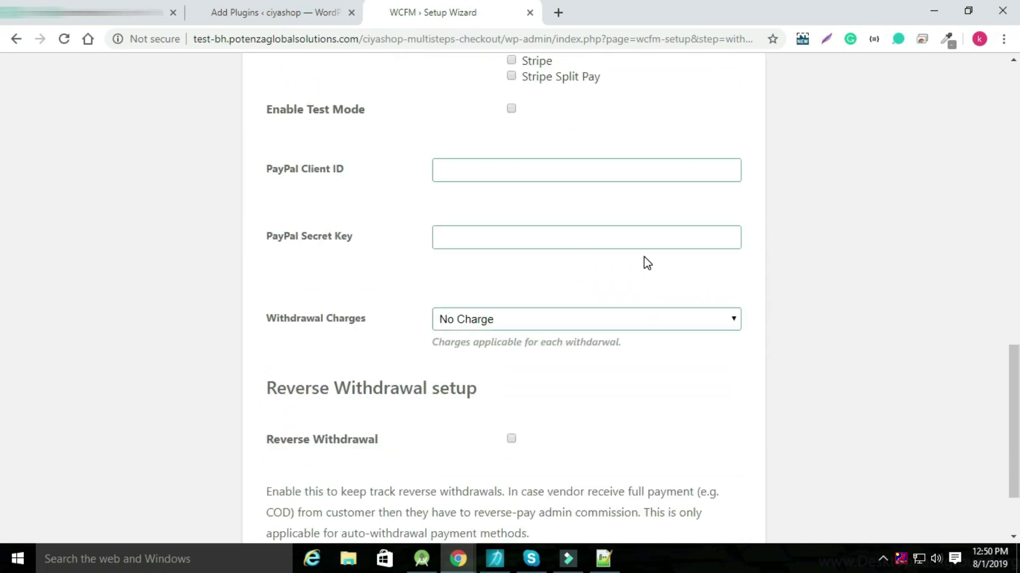
scroll(643, 257, down, 2)
click(441, 483)
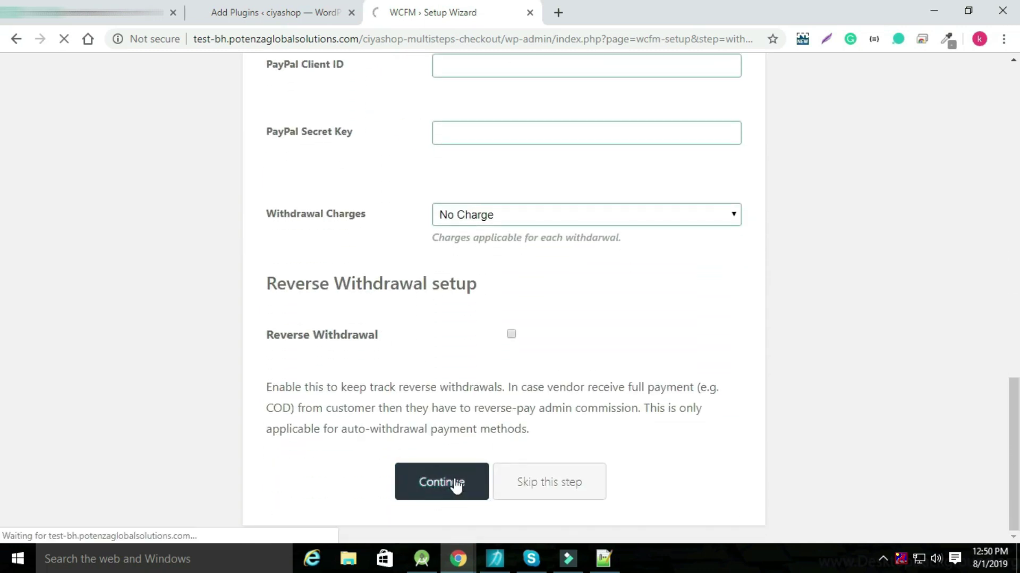
scroll(573, 297, down, 4)
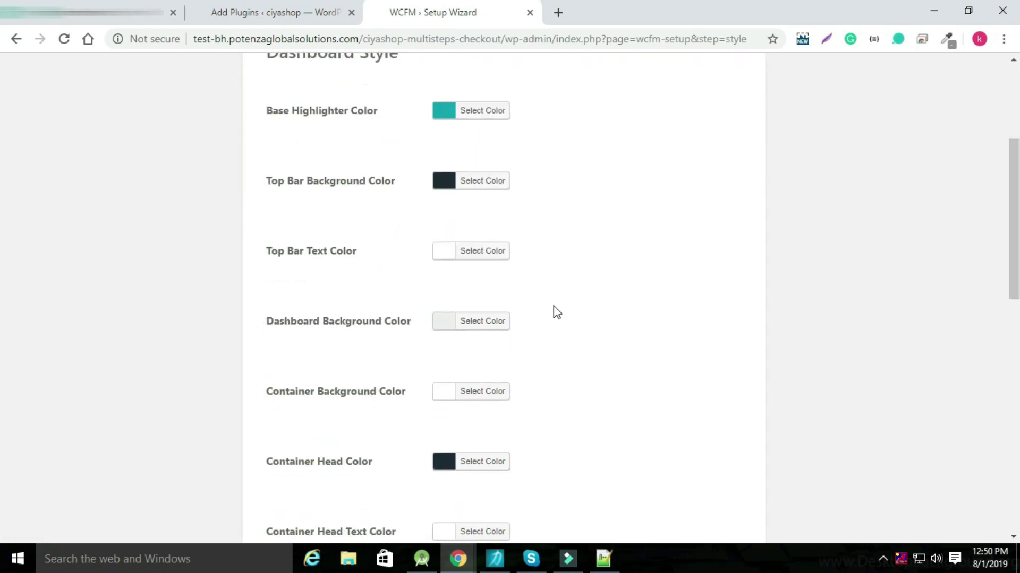
scroll(490, 371, down, 13)
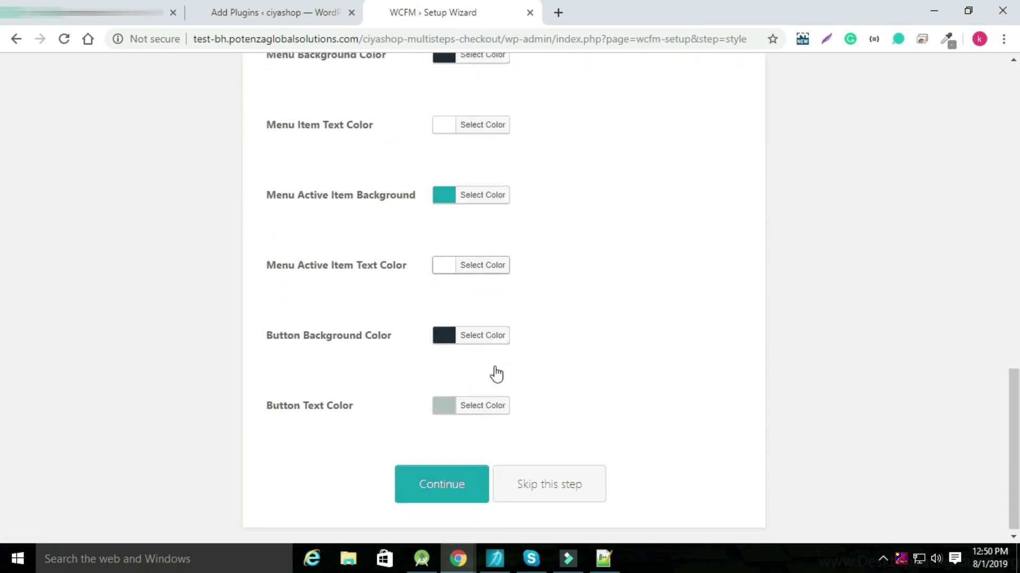
click(440, 499)
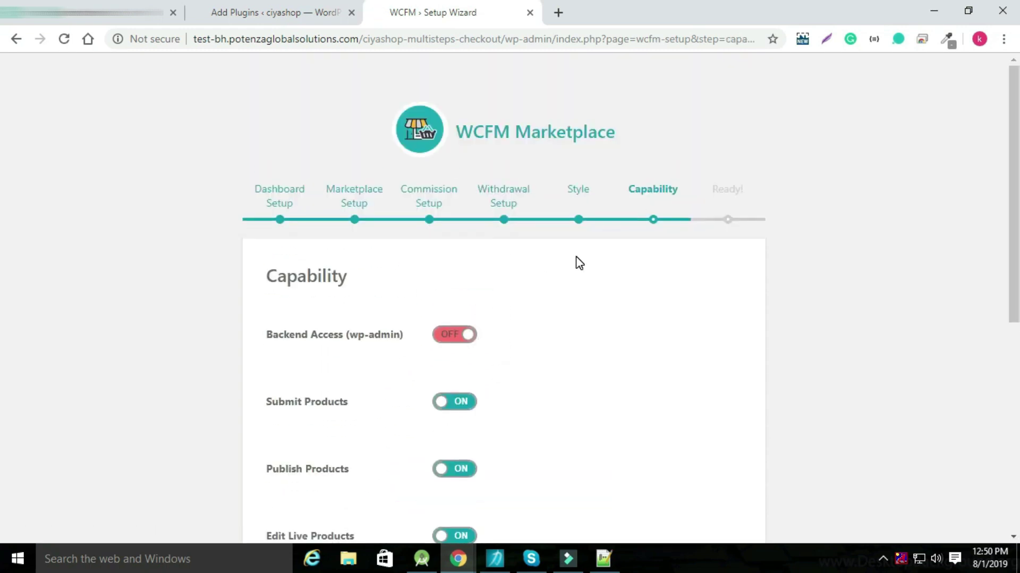
Accept the Capability defaults, finish the wizard and return to the WordPress Dashboard.
scroll(569, 305, down, 7)
click(423, 485)
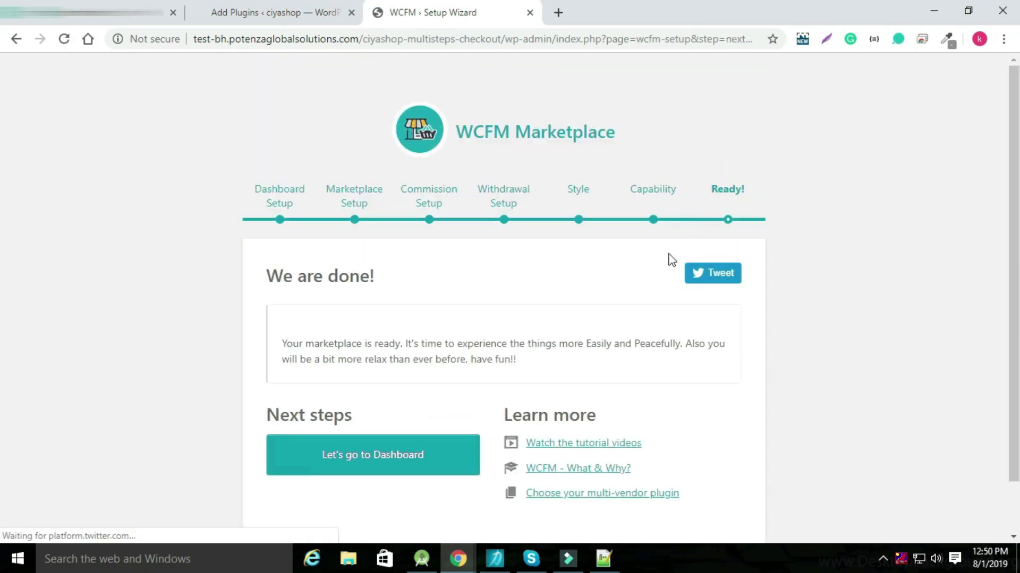
scroll(522, 307, down, 1)
scroll(522, 306, down, 1)
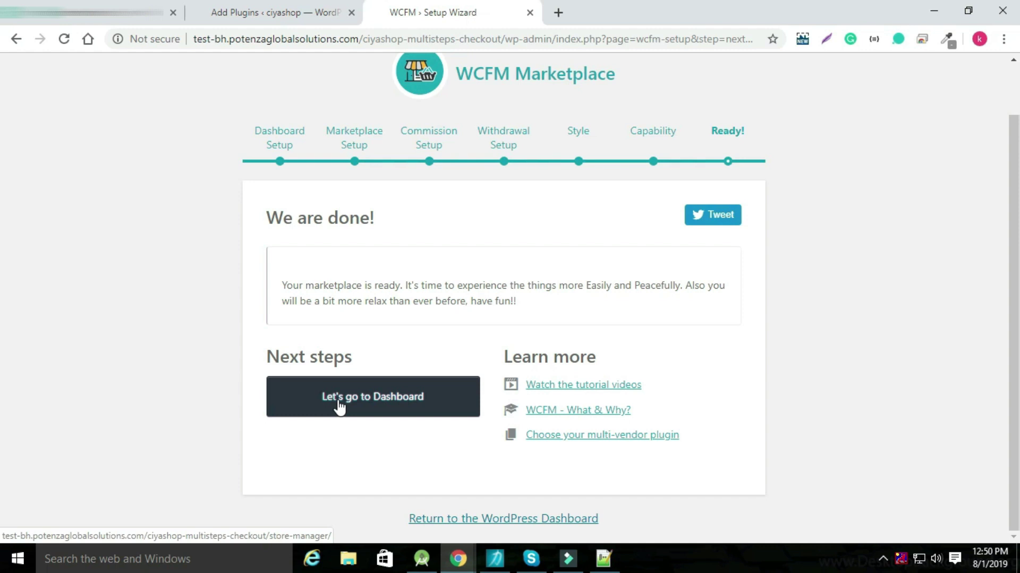
click(523, 520)
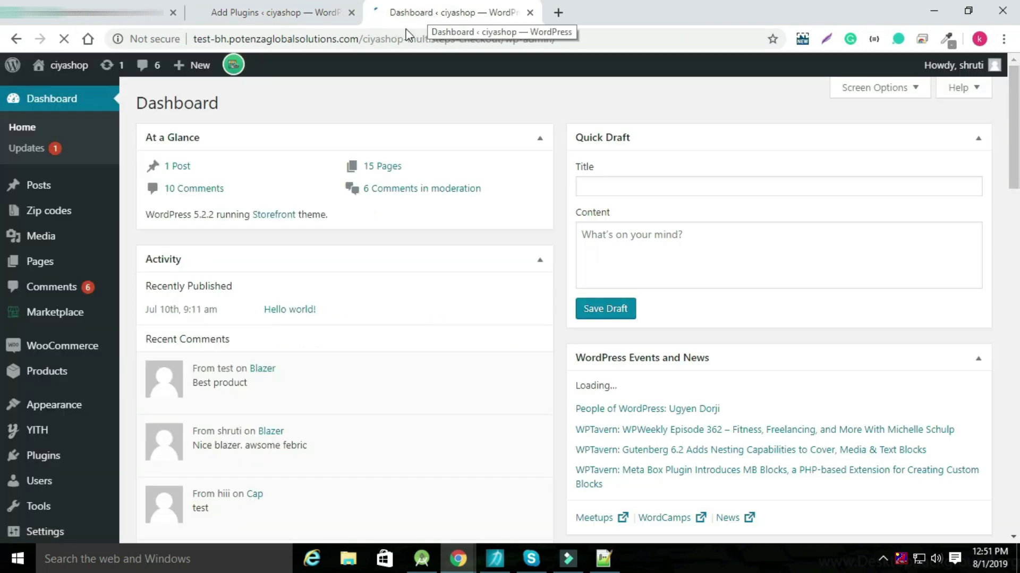
Open the installed Plugins list and search it for the Multivendor Marketplace plugin.
click(268, 16)
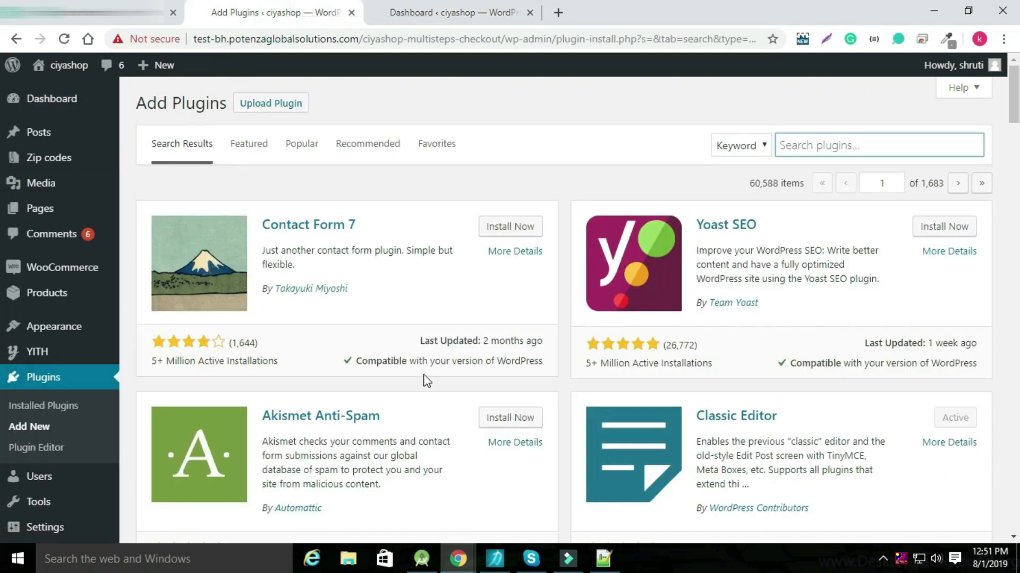
click(43, 331)
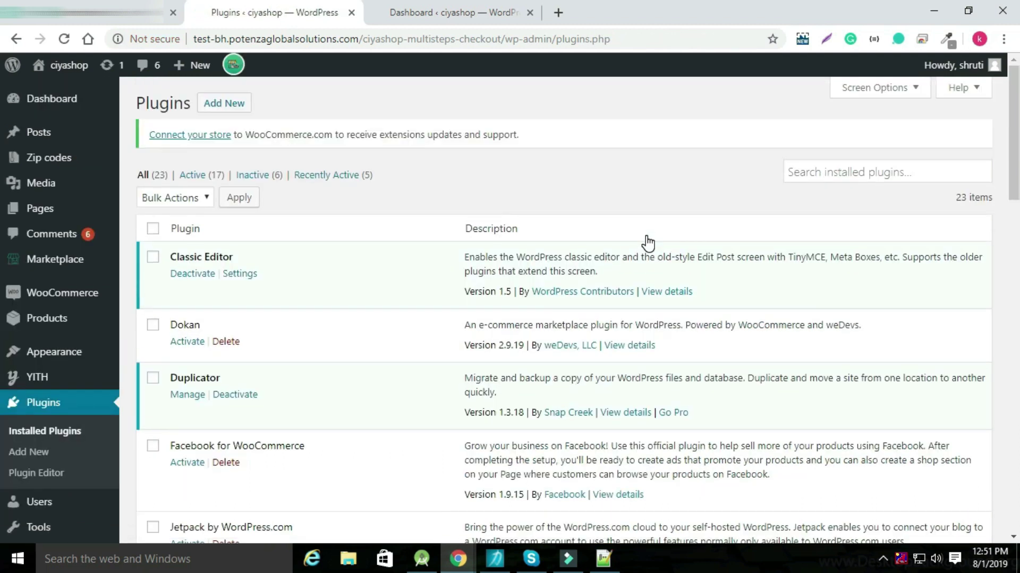
click(838, 175)
text(WooCommerce Multivendor Marketplace)
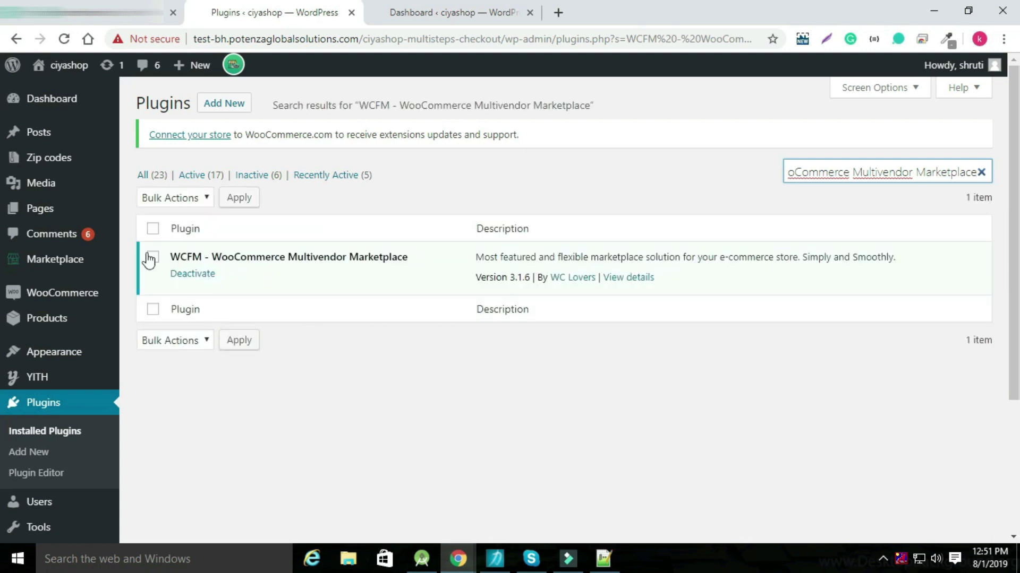
Search installed plugins for 'WCFM - WooCommerce Multivendor Membership', confirming version 2.6.1 is active.
key(alt+Tab)
drag(262, 131, 30, 132)
key(ctrl+c)
key(alt+Tab)
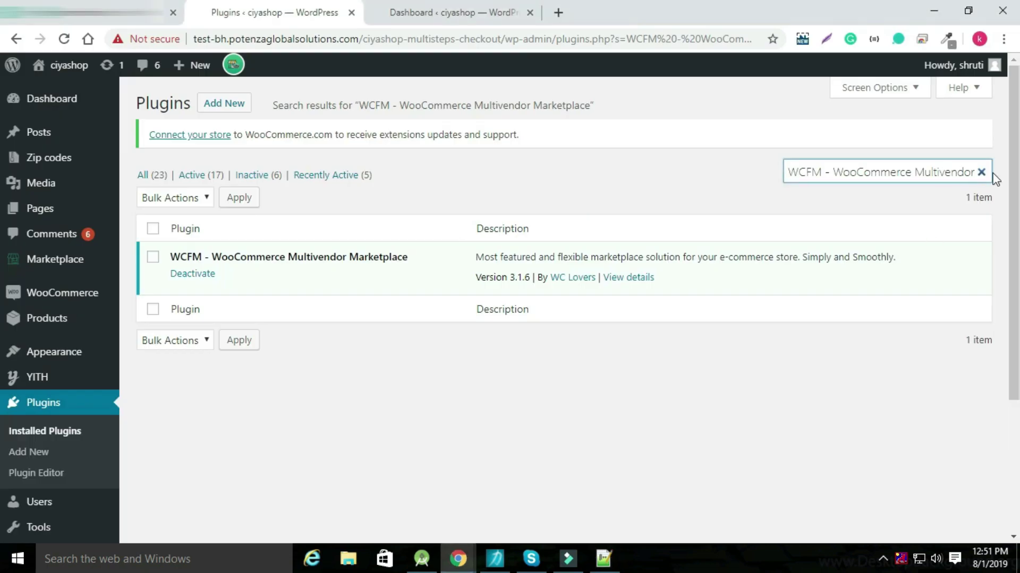
click(980, 172)
key(ctrl+v)
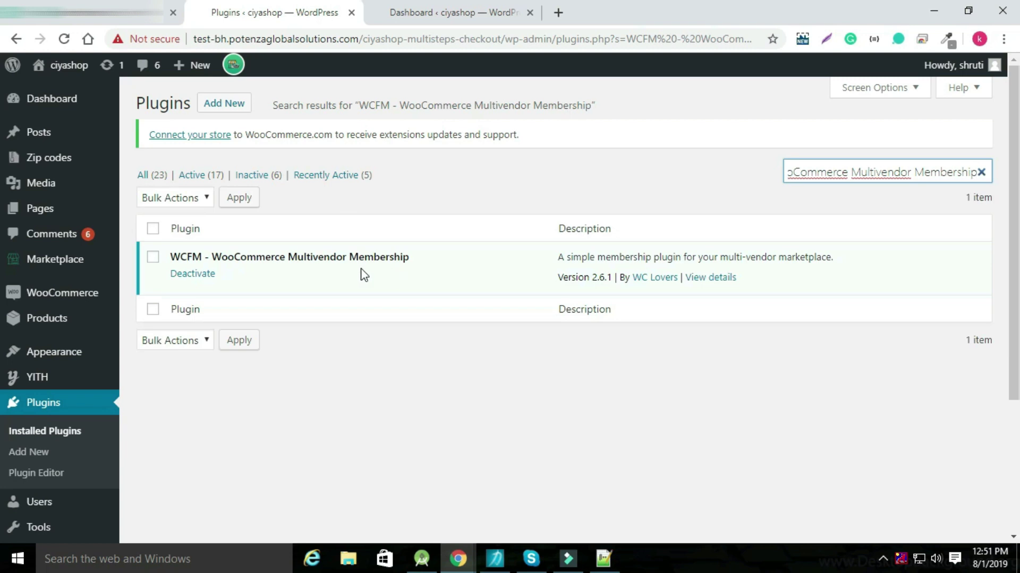
Copy the 'WCFM - WooCommerce Frontend Manager' name from the notes.
key(alt+Tab)
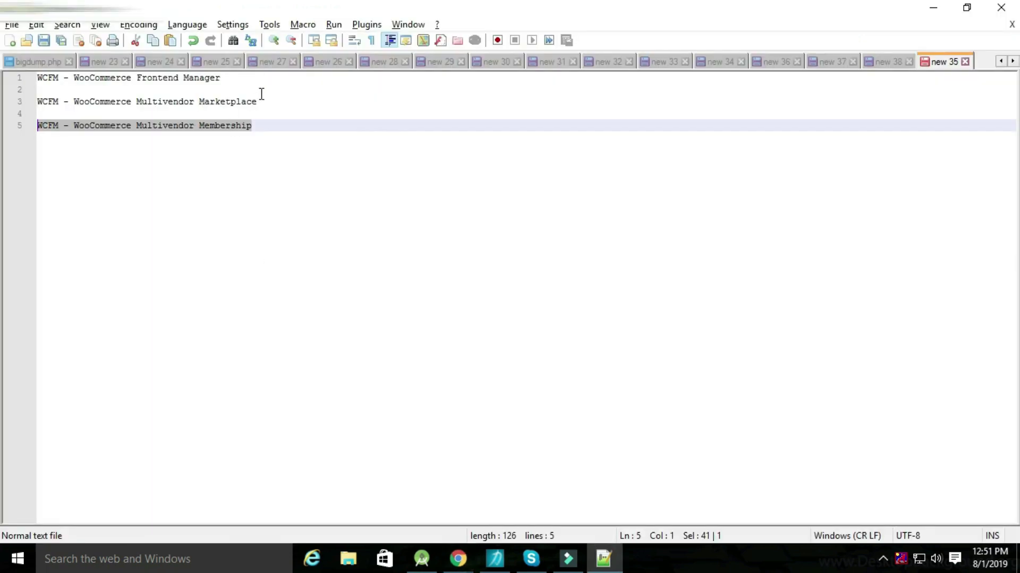
drag(228, 79, 2, 85)
key(ctrl+c)
key(alt+Tab)
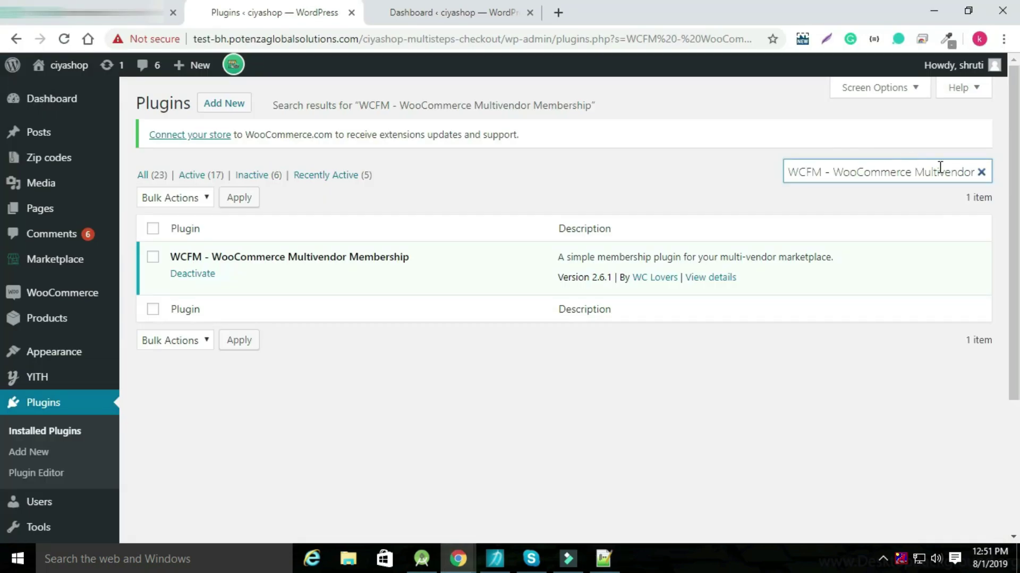
Confirm via plugin search that Frontend Manager 6.2.5 is active, then load the Marketplace store manager.
click(981, 173)
key(ctrl+v)
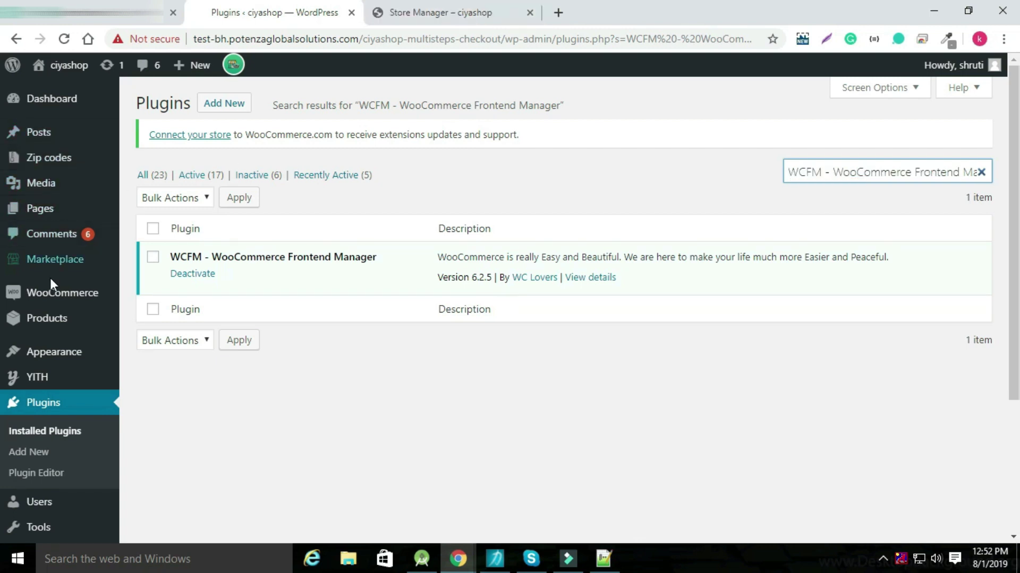
click(49, 259)
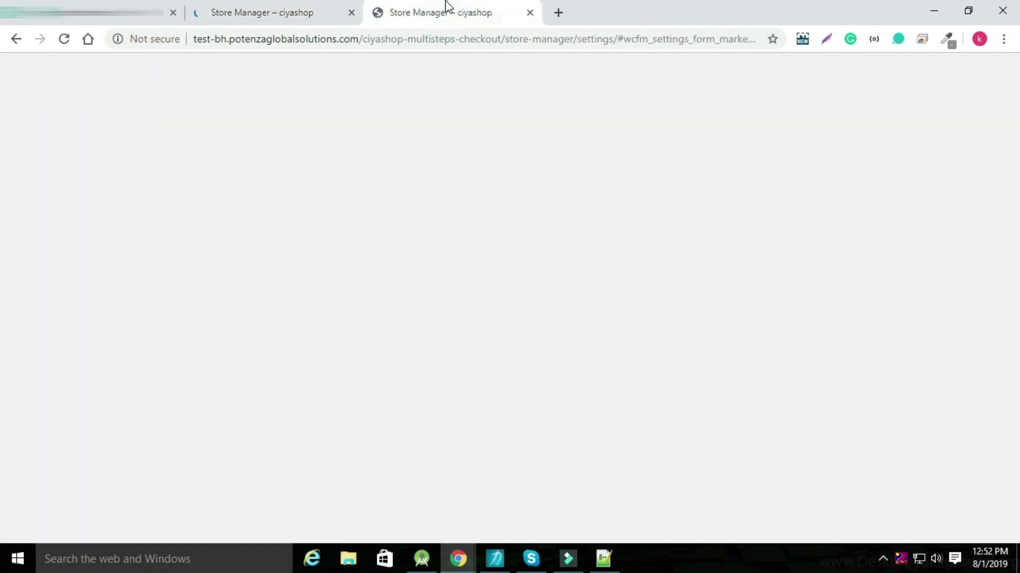
Close the duplicate Store Manager tab and review the Marketplace Settings' store URL and Sold By options.
middle_click(446, 6)
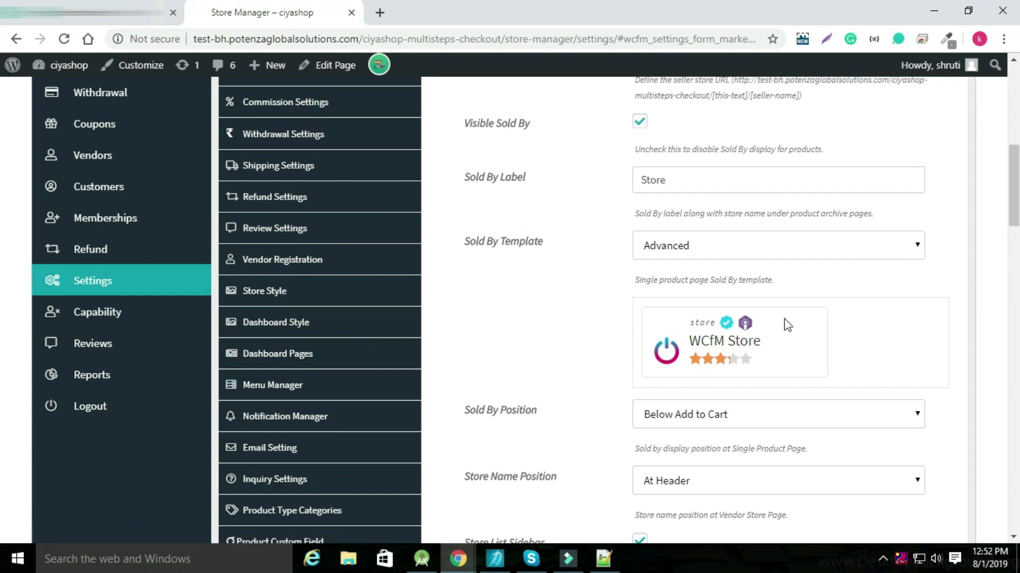
scroll(378, 399, down, 3)
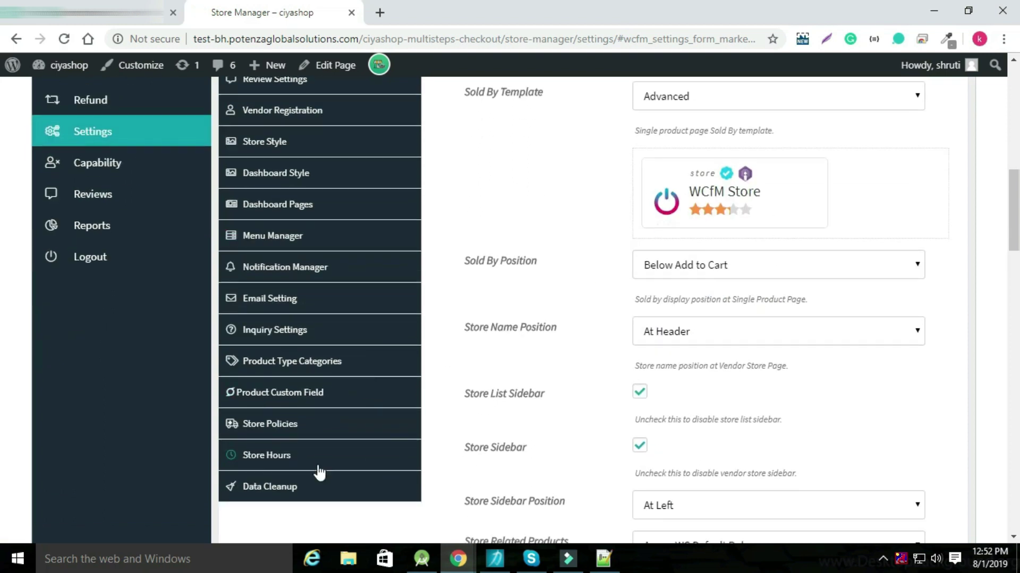
scroll(365, 177, up, 5)
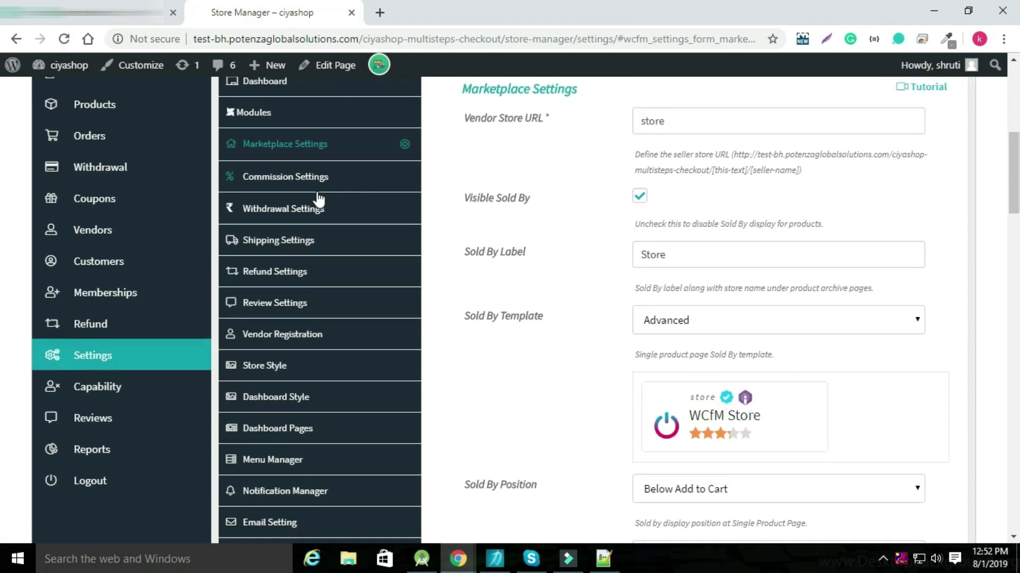
scroll(320, 165, down, 10)
click(664, 278)
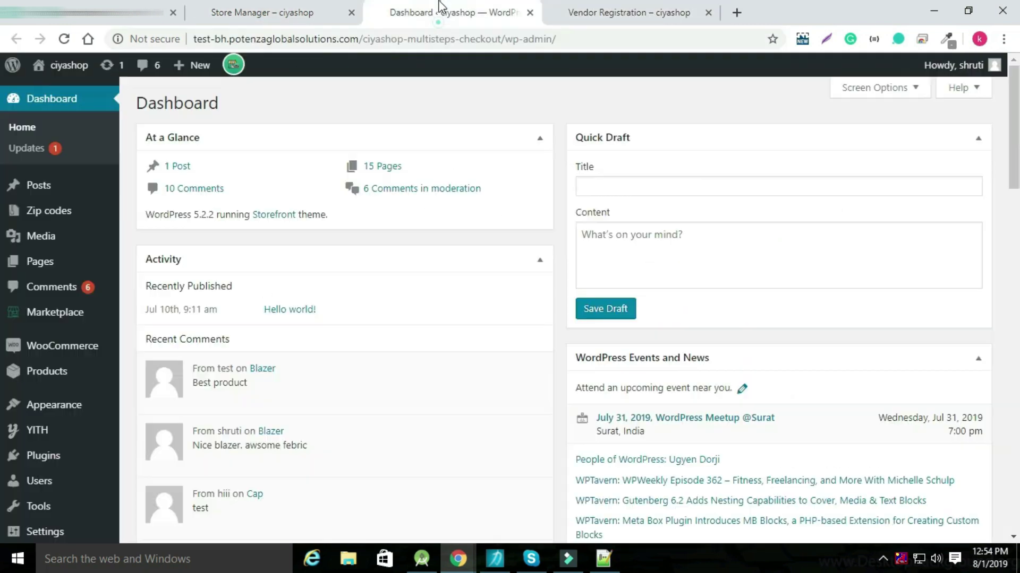
Load the ciyashop vendor-register page from the pasted URL in a new incognito window.
key(ctrl+shift+n)
text(http://test-bh.potenzaglobalsolutions.com/ciyashop-multisteps-checkout/vendor-register/)
key(Return)
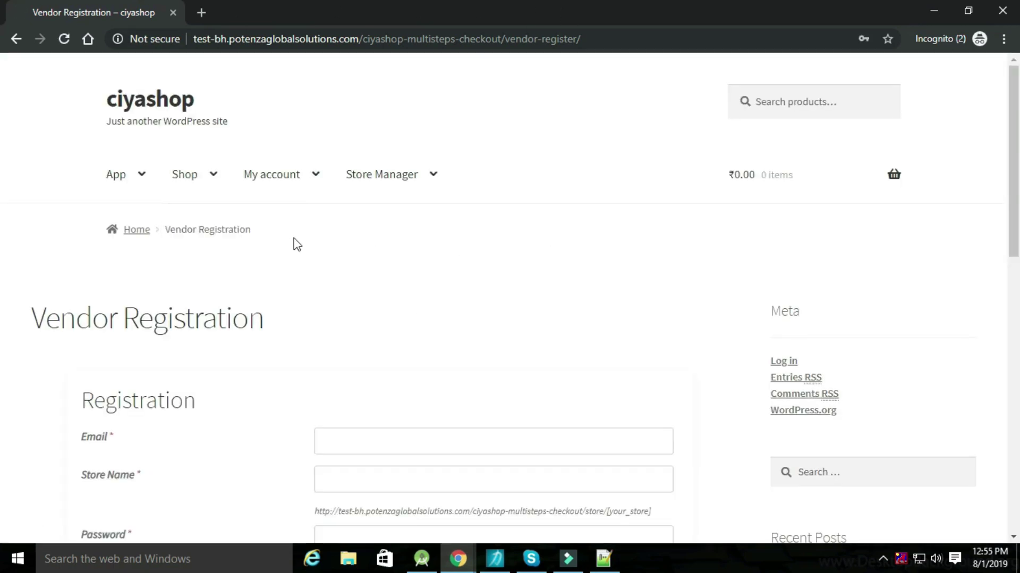
Autofill the vendor e-mail, store name and password from a saved entry and submit registration.
scroll(300, 249, down, 3)
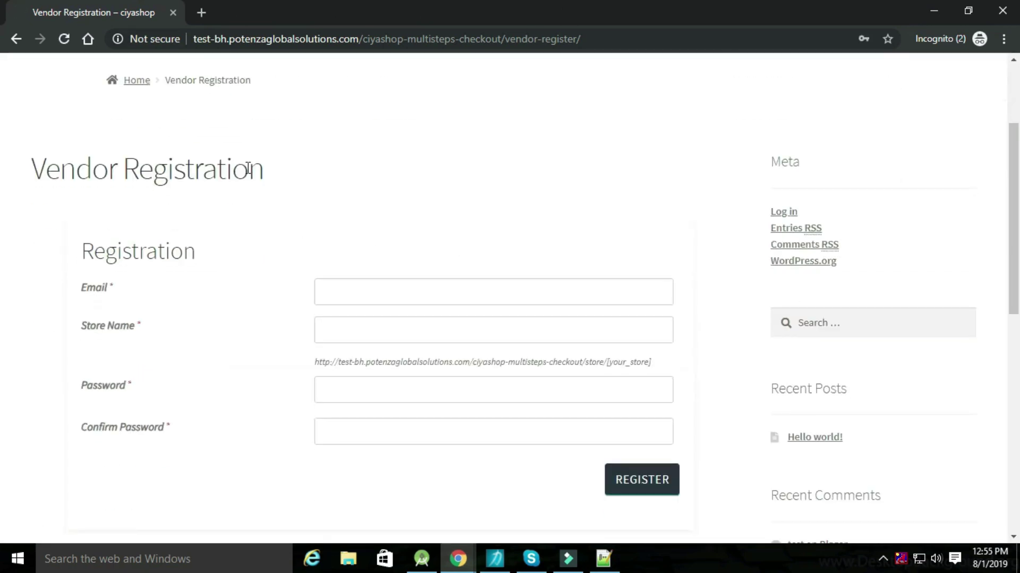
click(336, 300)
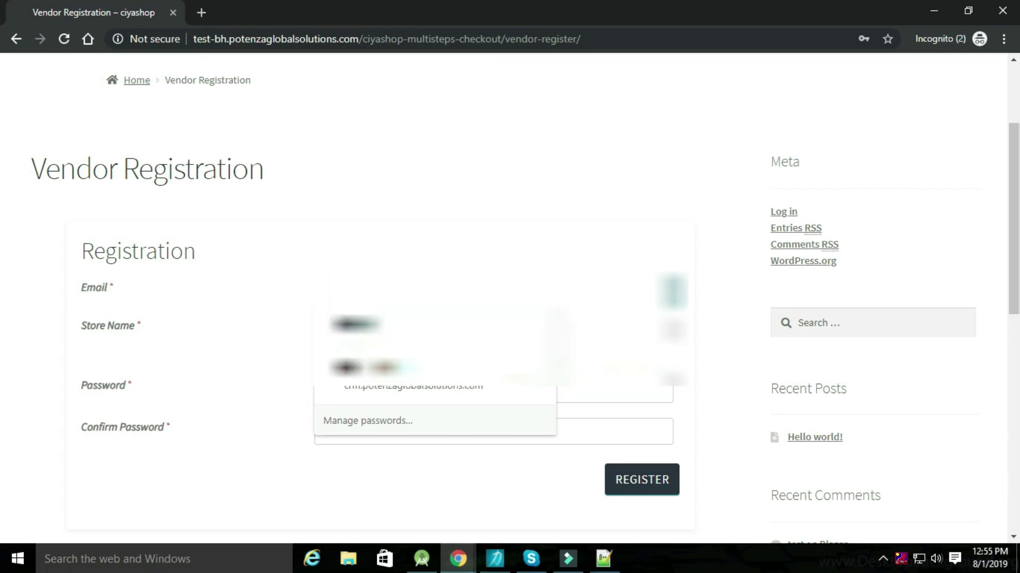
key(Return)
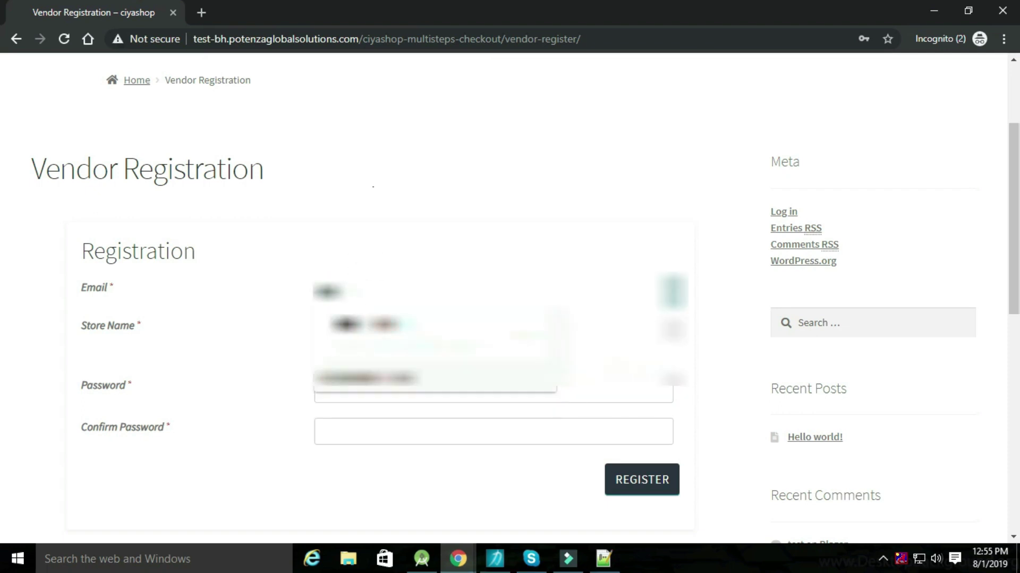
text(@gmail)
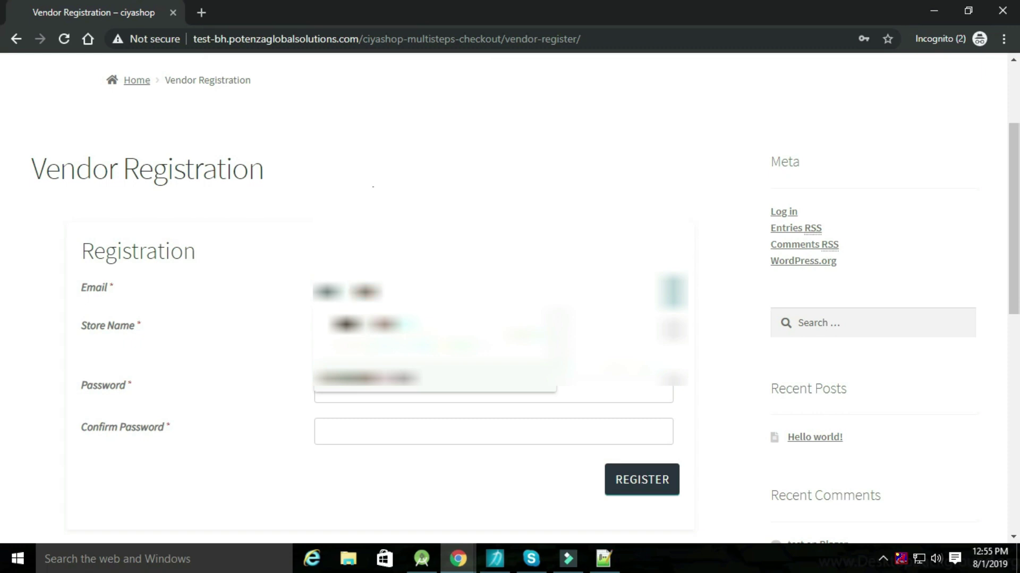
key(Return)
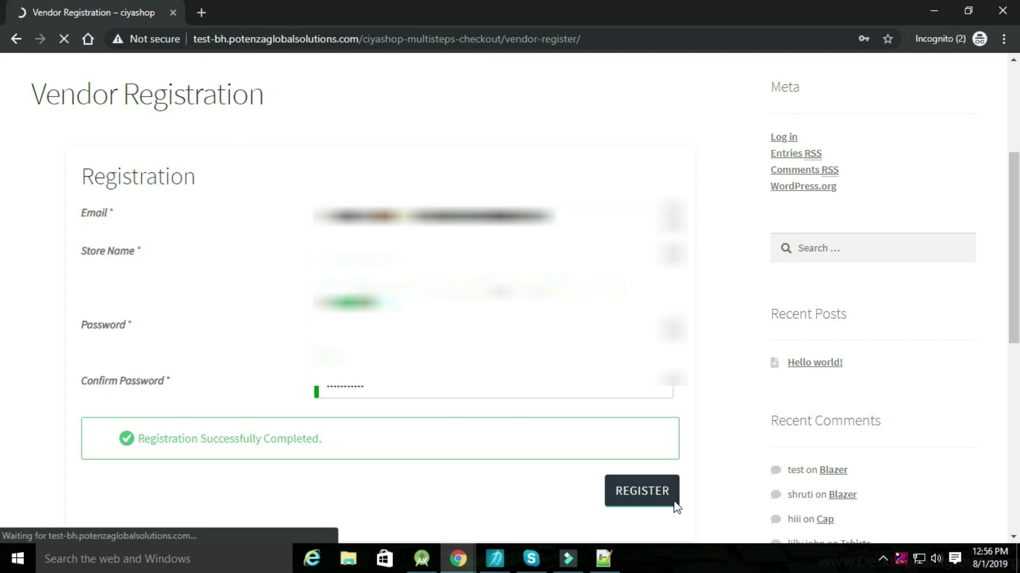
Start the wizard from the Welcome to ciyashop screen and scroll to the Store setup form.
mouse_move(380, 193)
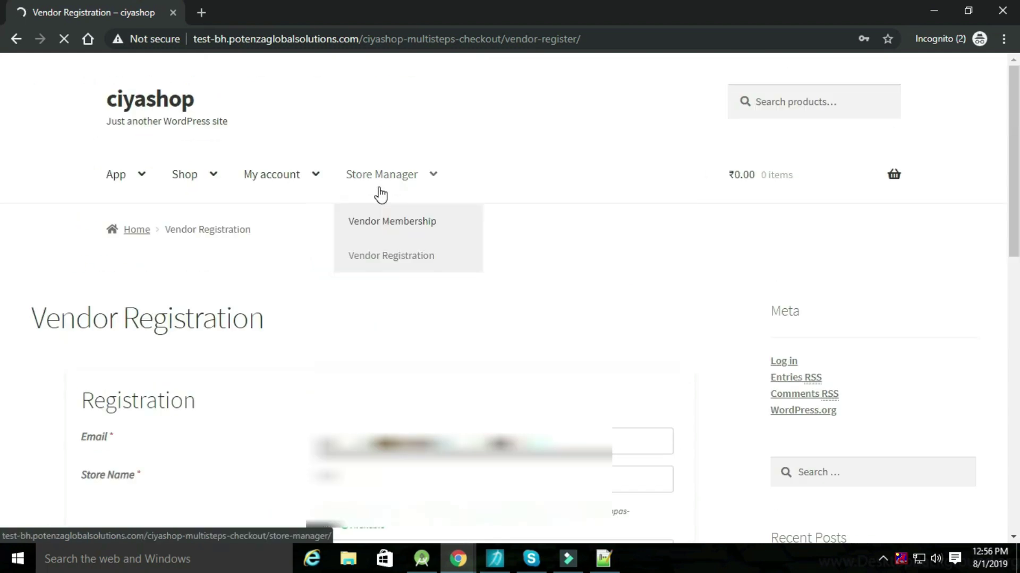
click(398, 223)
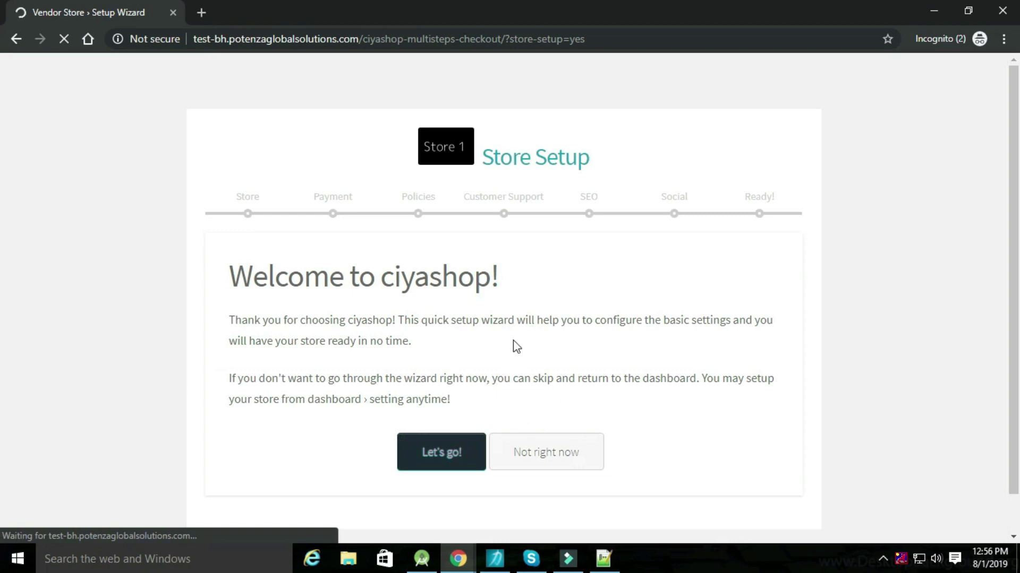
click(442, 457)
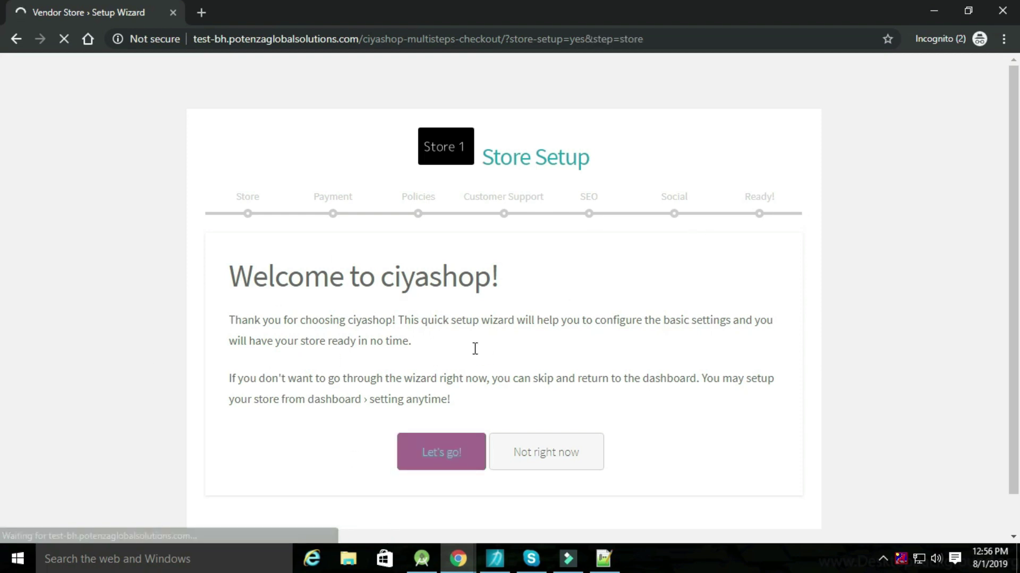
scroll(372, 305, down, 3)
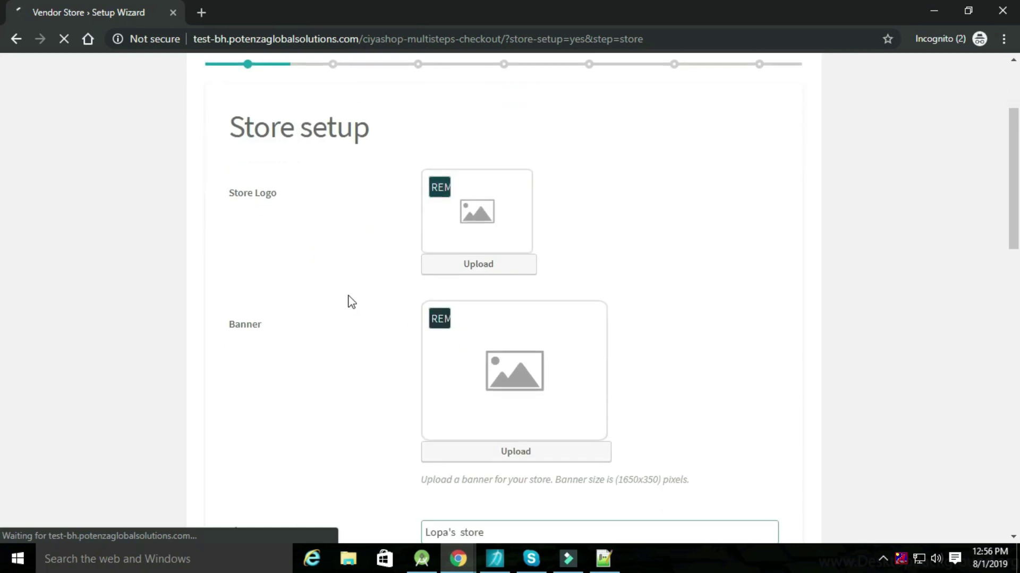
Upload 5a12ba158bb86_thumb900 from the Desktop and select it as the store logo.
click(455, 268)
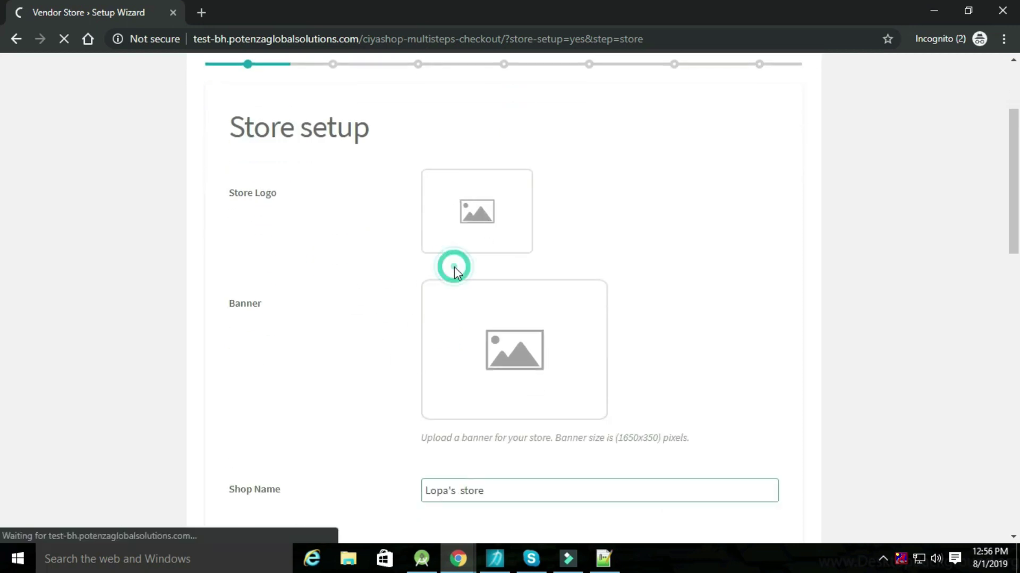
click(464, 231)
click(503, 336)
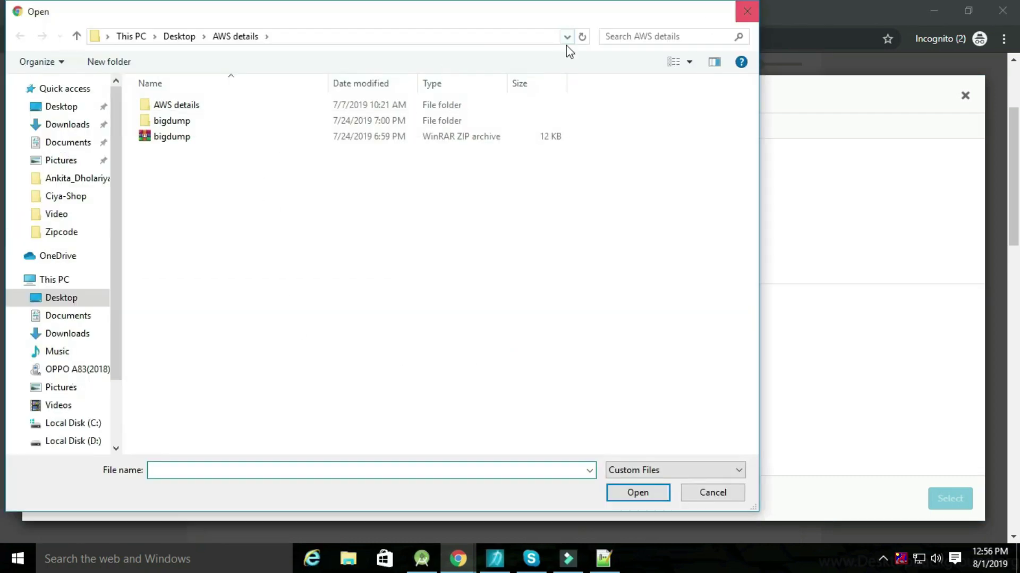
click(50, 281)
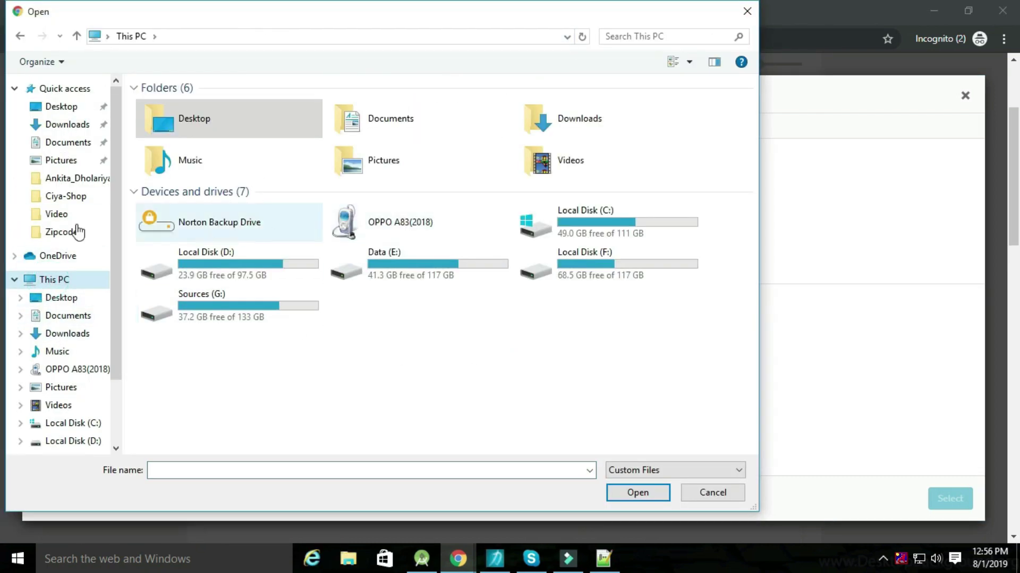
click(60, 106)
scroll(413, 298, down, 10)
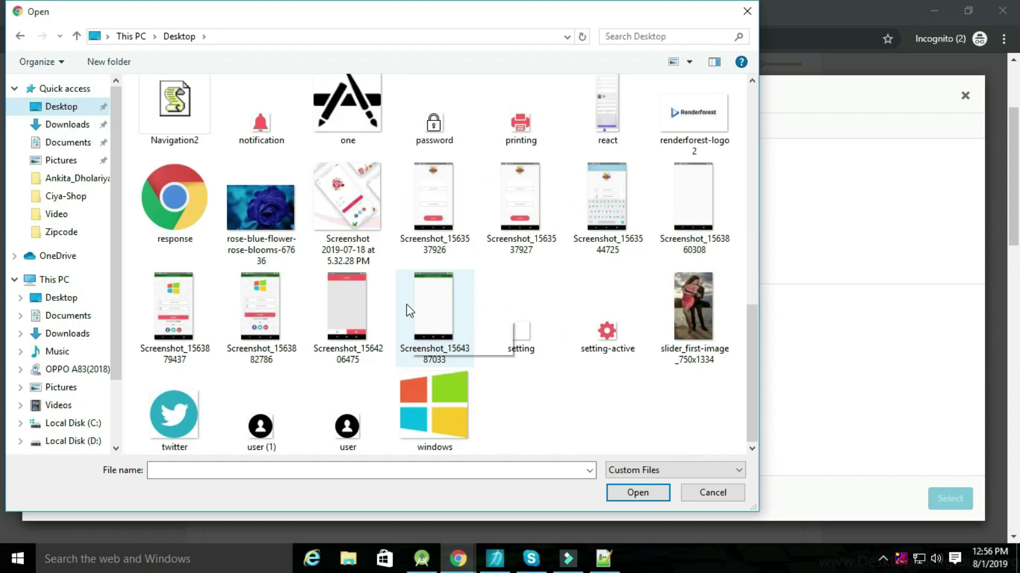
scroll(406, 304, up, 10)
click(253, 237)
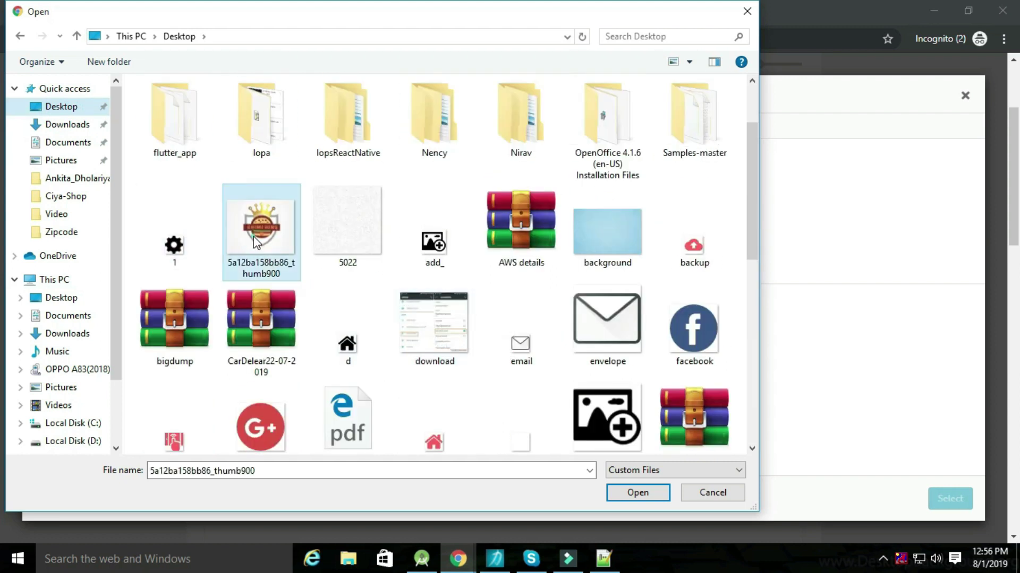
click(633, 494)
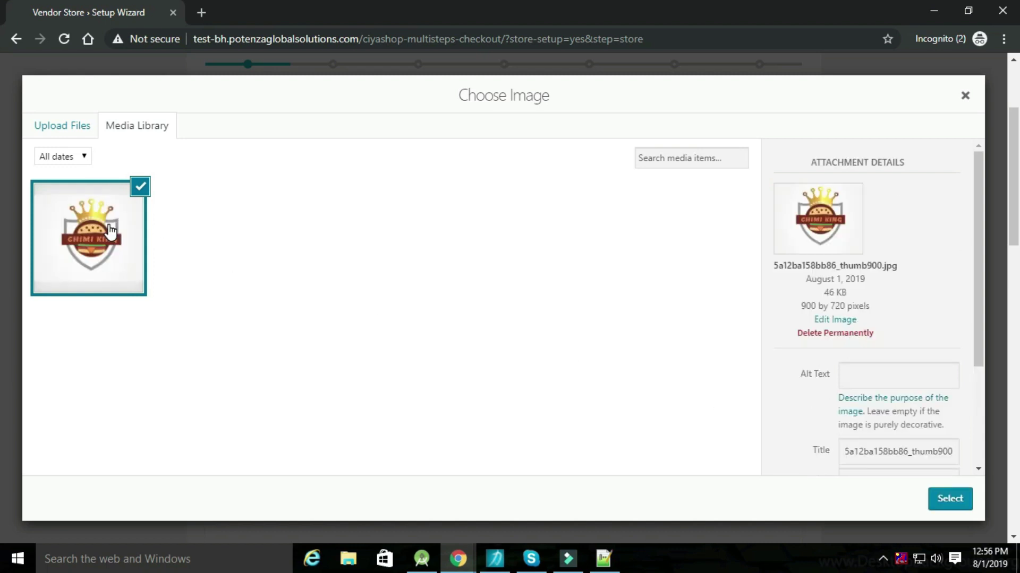
click(968, 511)
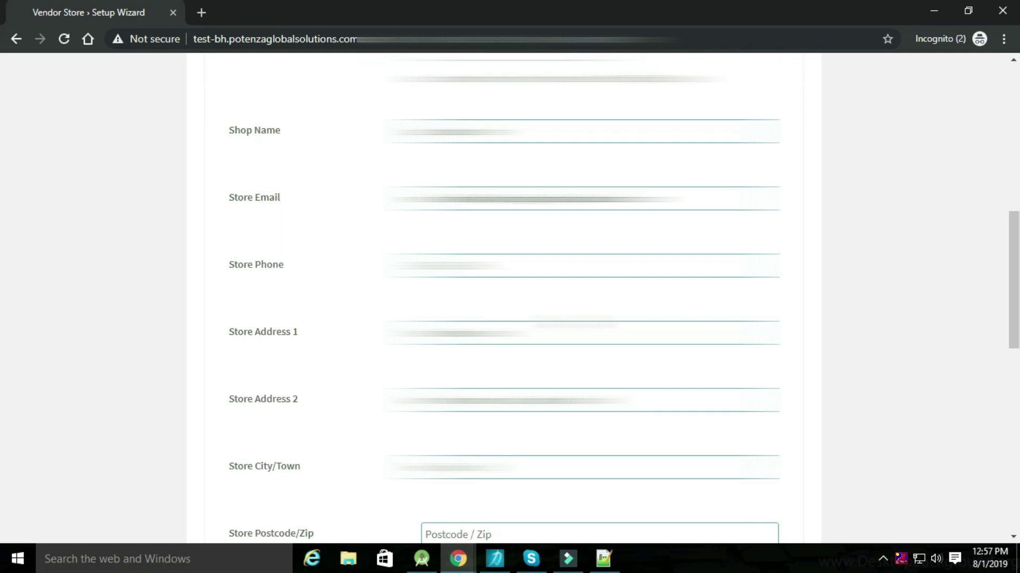
Fill in the store phone number and both store address lines.
click(581, 265)
click(581, 333)
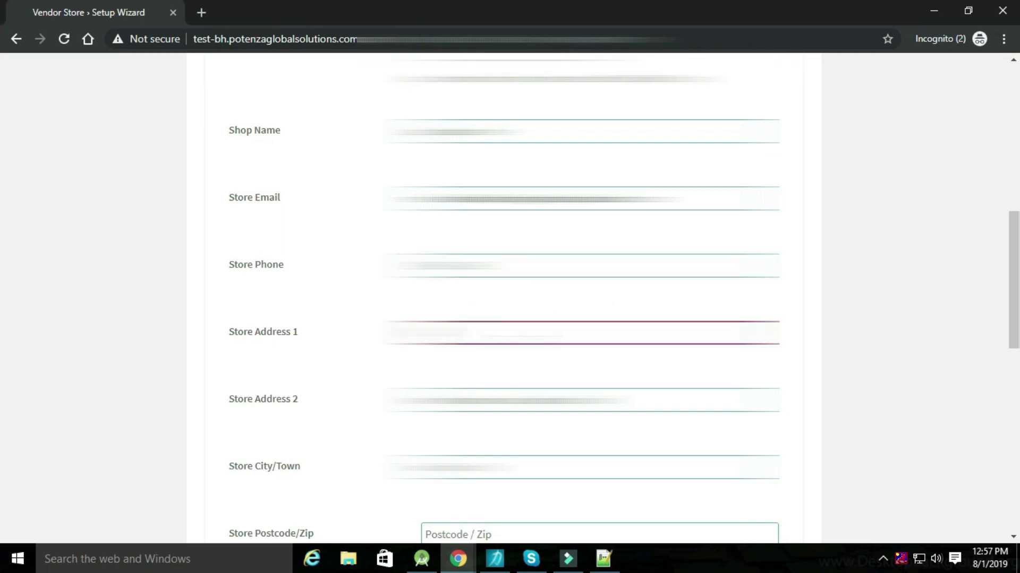
click(581, 400)
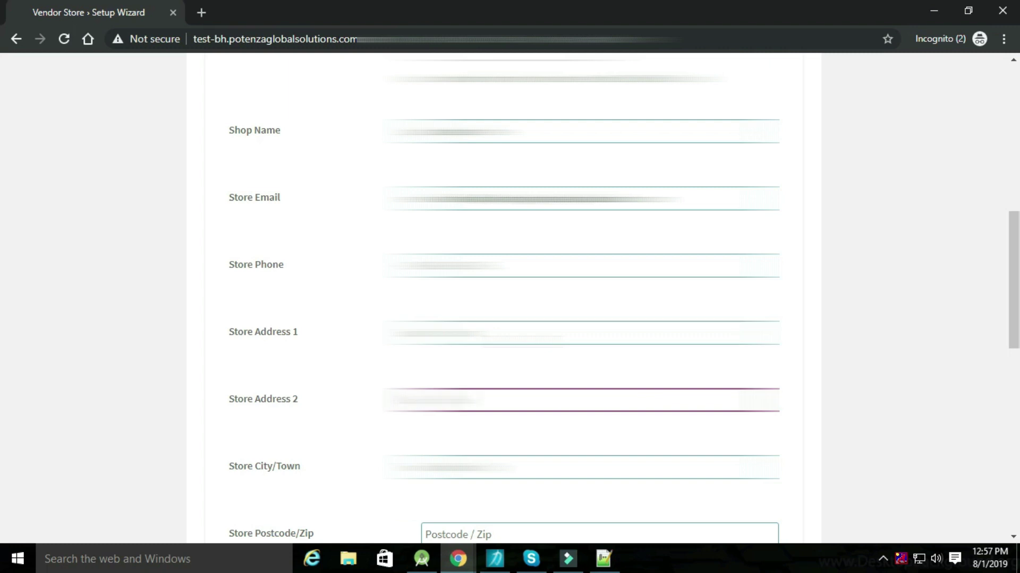
scroll(503, 297, down, 12)
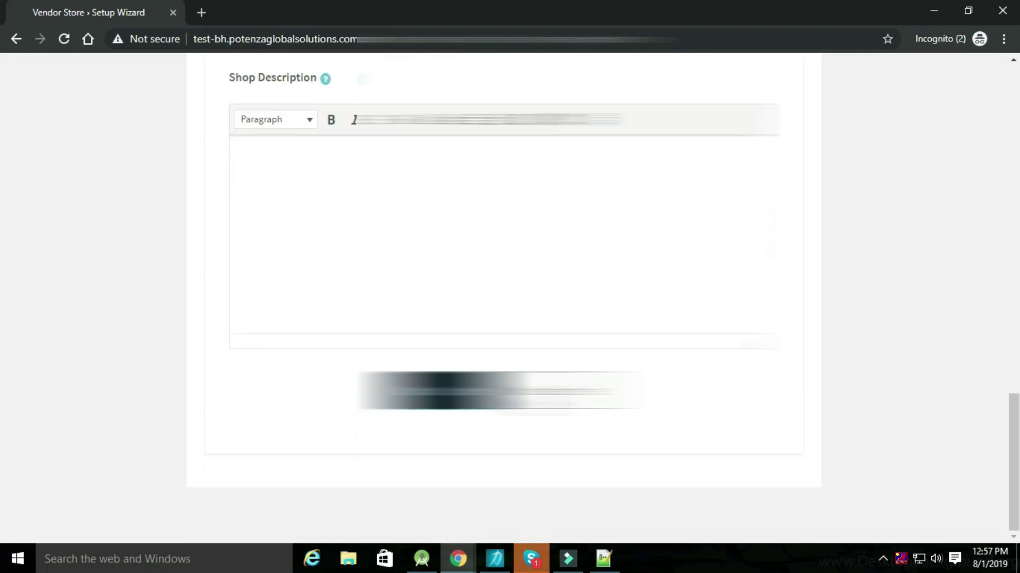
scroll(503, 298, up, 6)
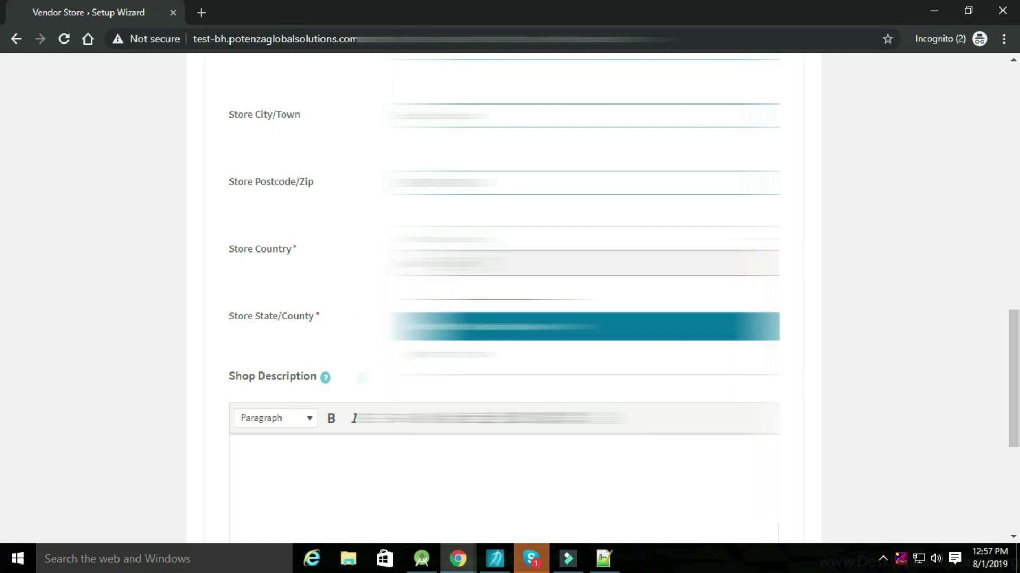
key(Return)
scroll(295, 293, down, 4)
Add the shop description 'Test Test', continue, and skip the payment setup step.
click(295, 291)
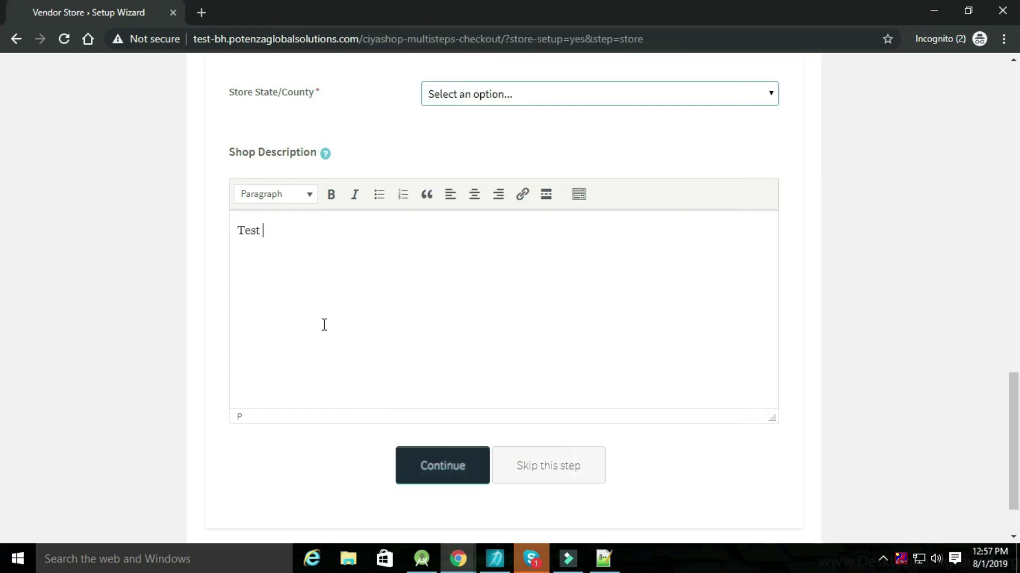
text(Test)
click(430, 478)
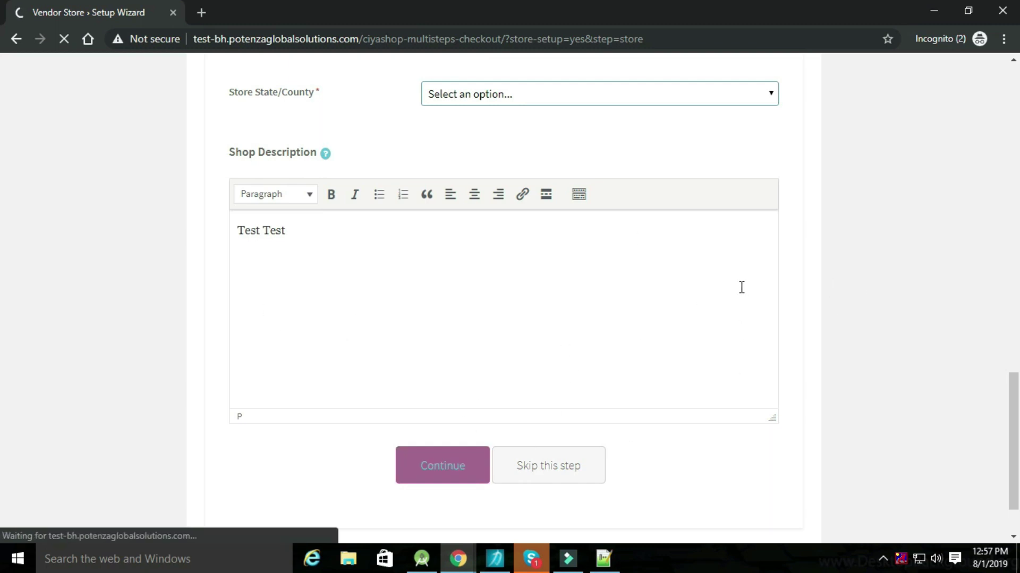
scroll(478, 353, down, 2)
click(551, 388)
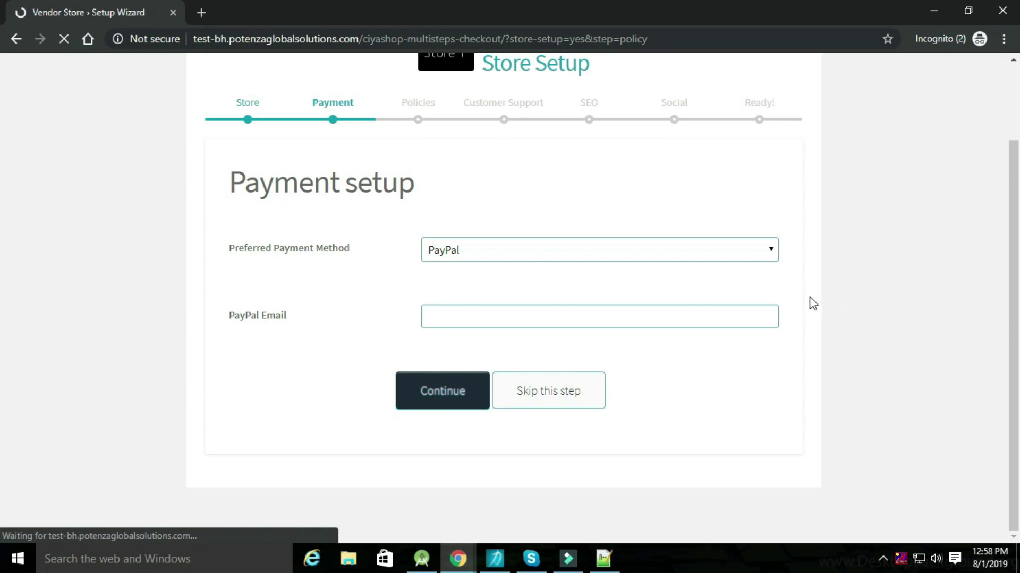
Skip the Policies and Customer Support steps of the store setup wizard.
scroll(587, 298, down, 8)
scroll(587, 298, down, 5)
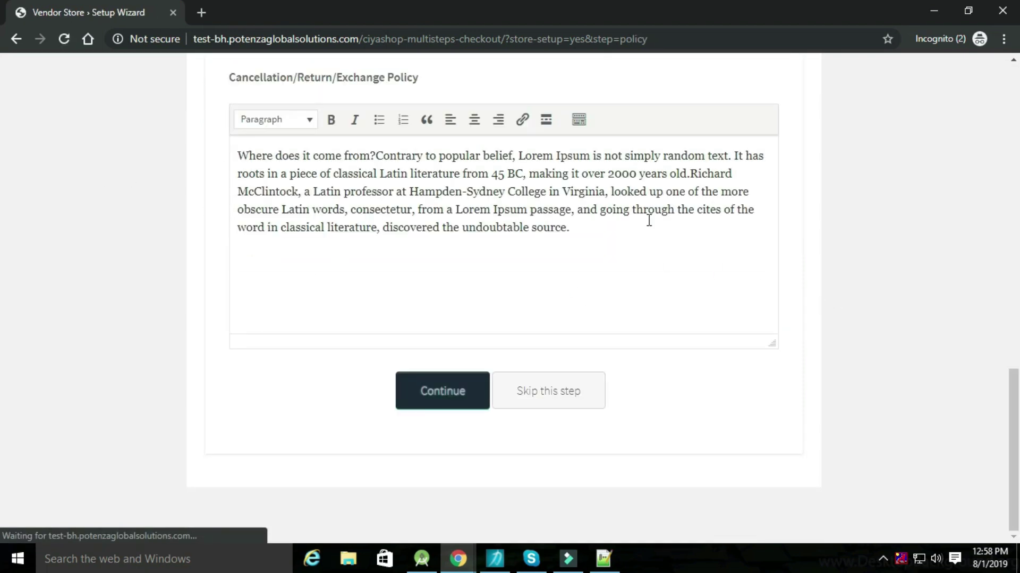
scroll(546, 409, up, 13)
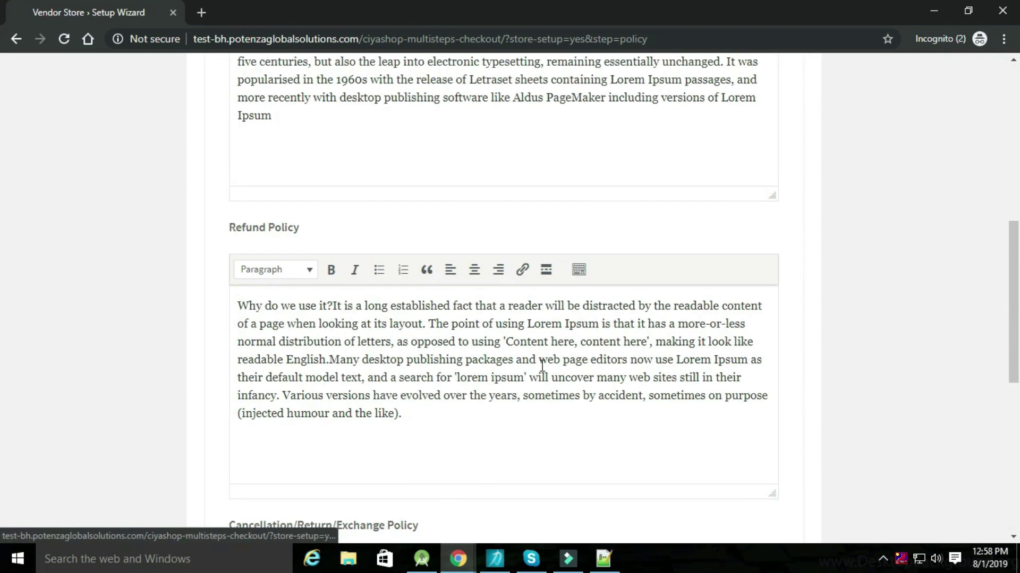
scroll(765, 420, down, 12)
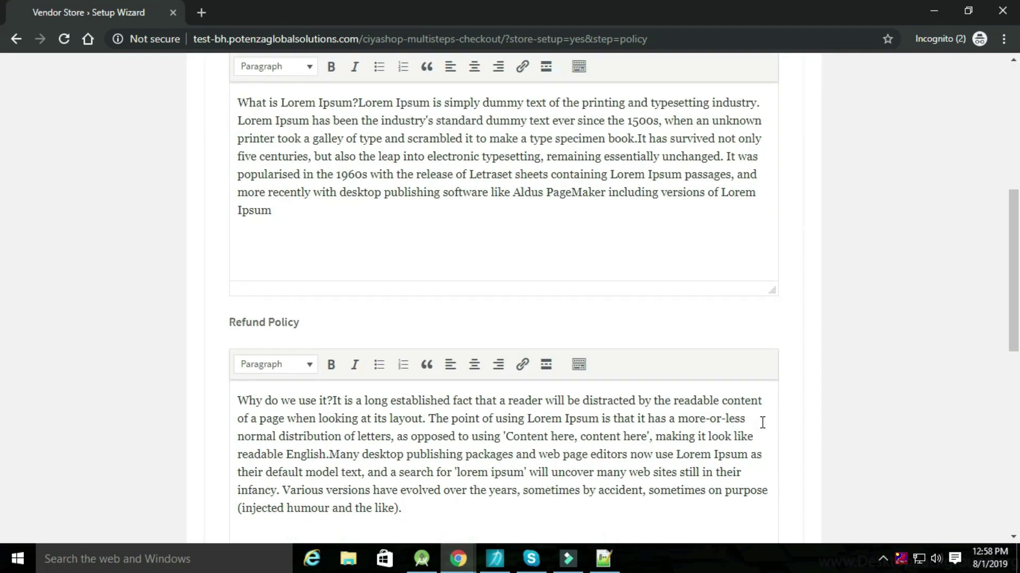
scroll(735, 301, down, 5)
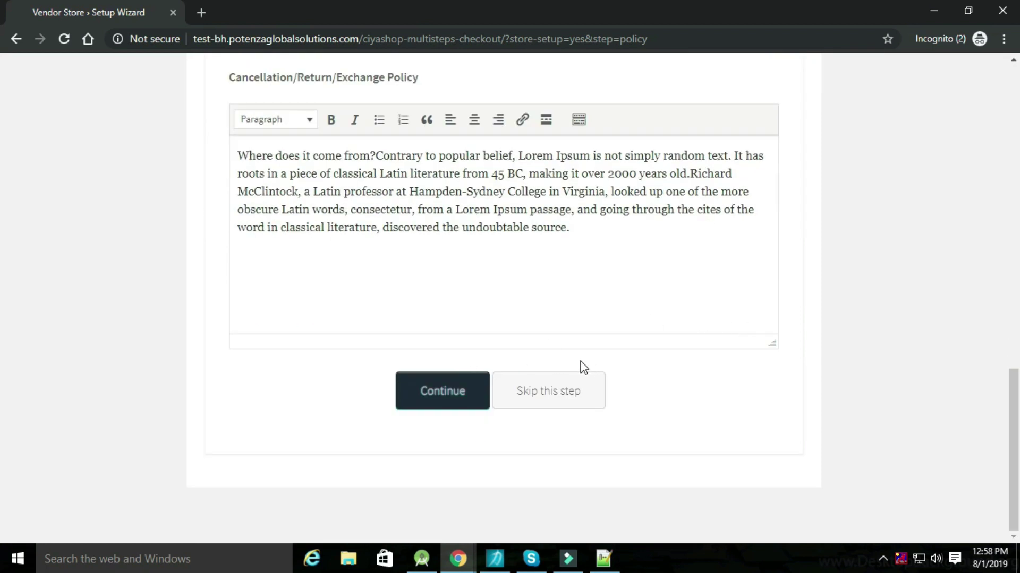
click(547, 391)
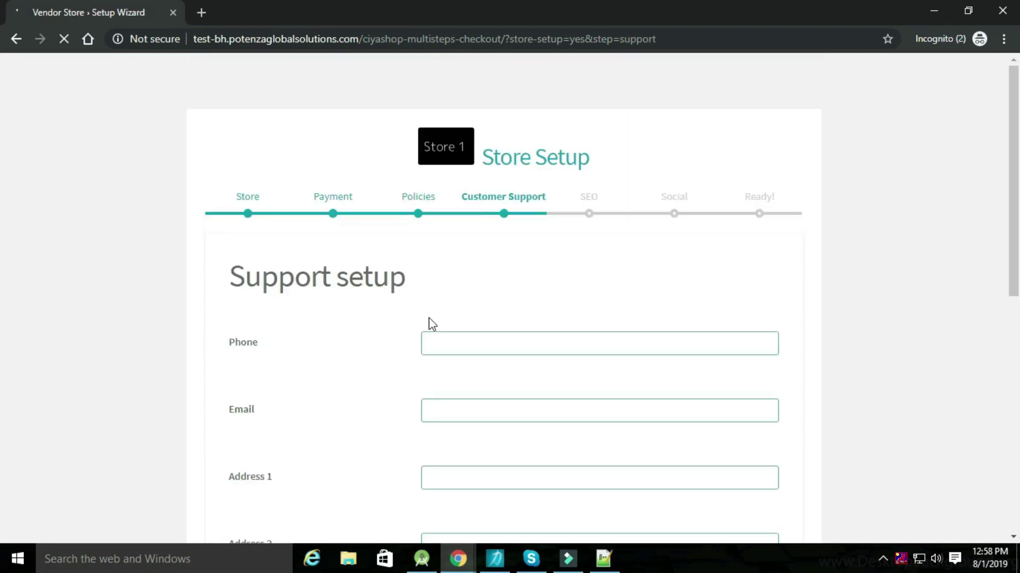
scroll(697, 291, down, 5)
scroll(677, 260, down, 4)
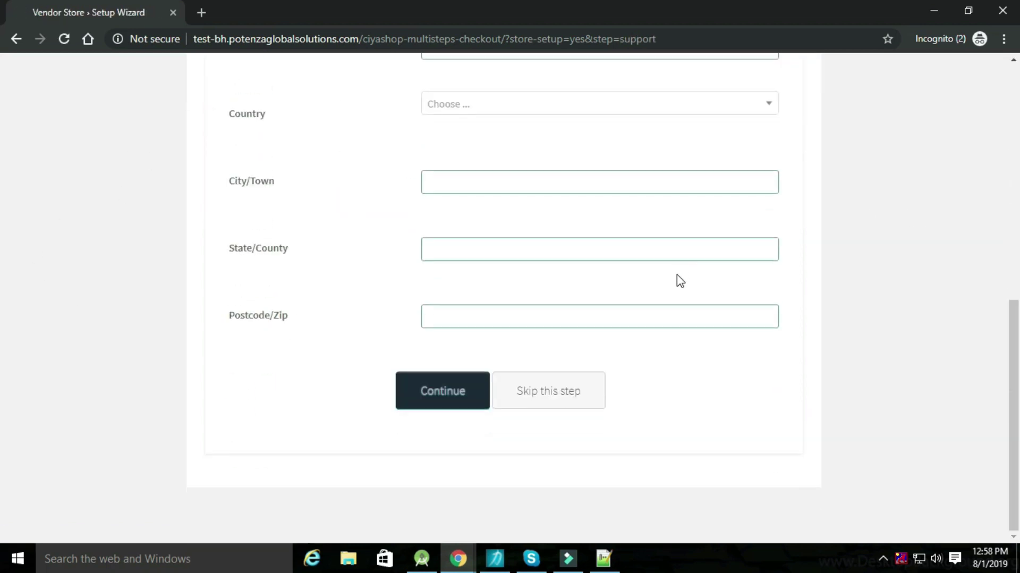
click(576, 413)
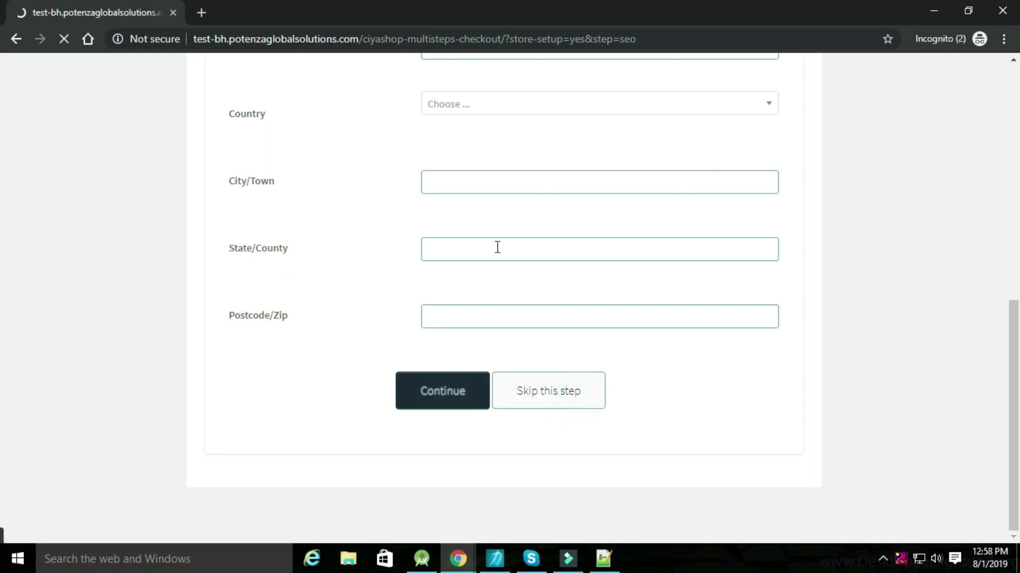
Skip the SEO and Social steps to finish the wizard.
scroll(692, 335, down, 5)
scroll(692, 335, down, 6)
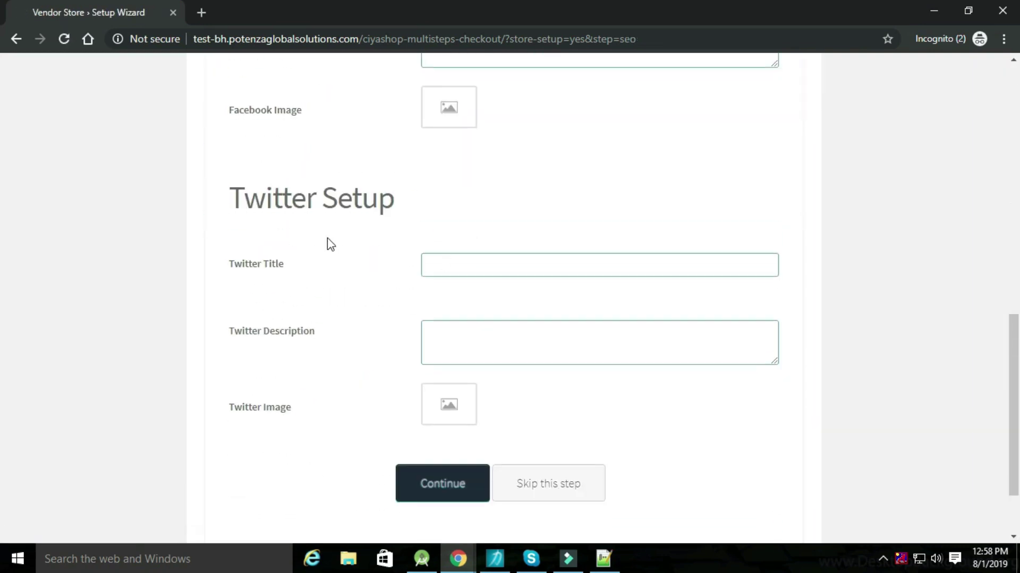
click(594, 495)
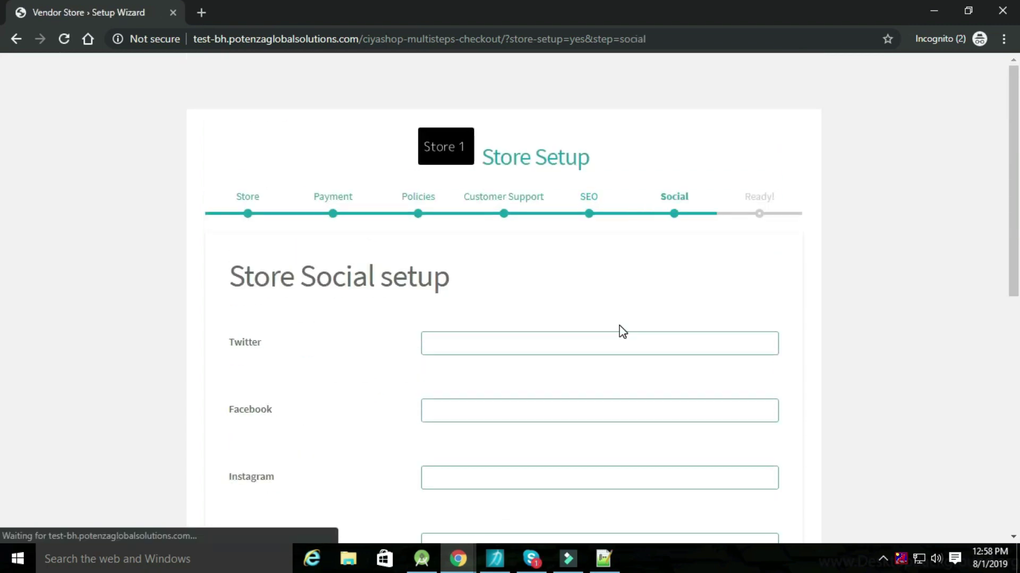
scroll(620, 324, down, 8)
click(540, 402)
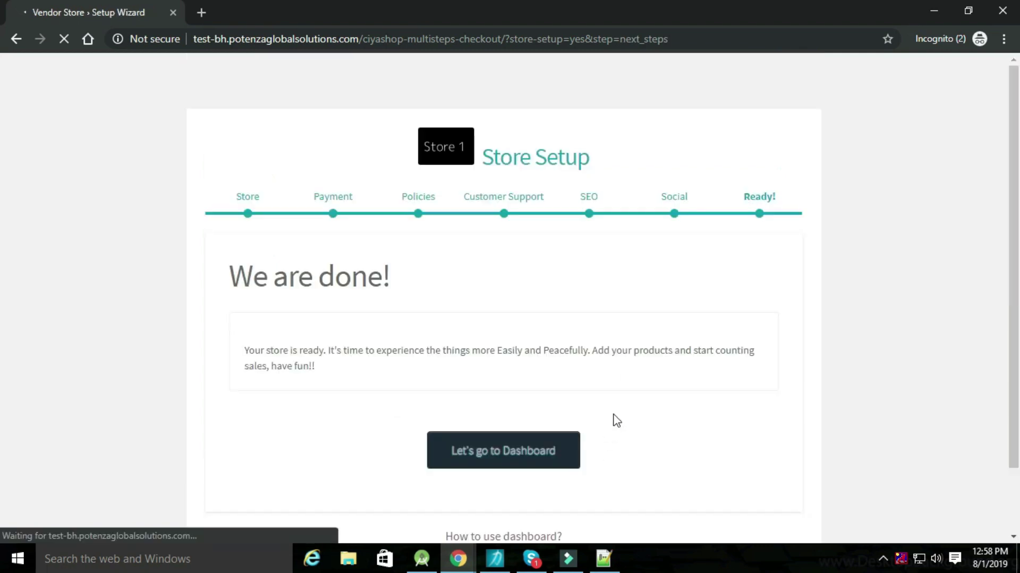
Go to the vendor's Store Manager dashboard and view its empty Products list.
scroll(615, 420, down, 2)
click(508, 378)
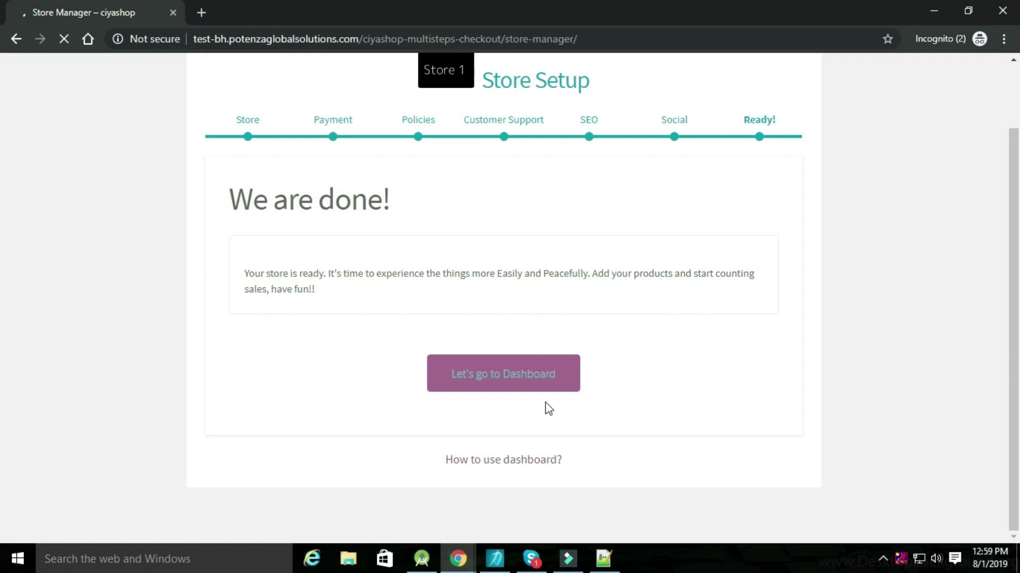
scroll(444, 404, down, 8)
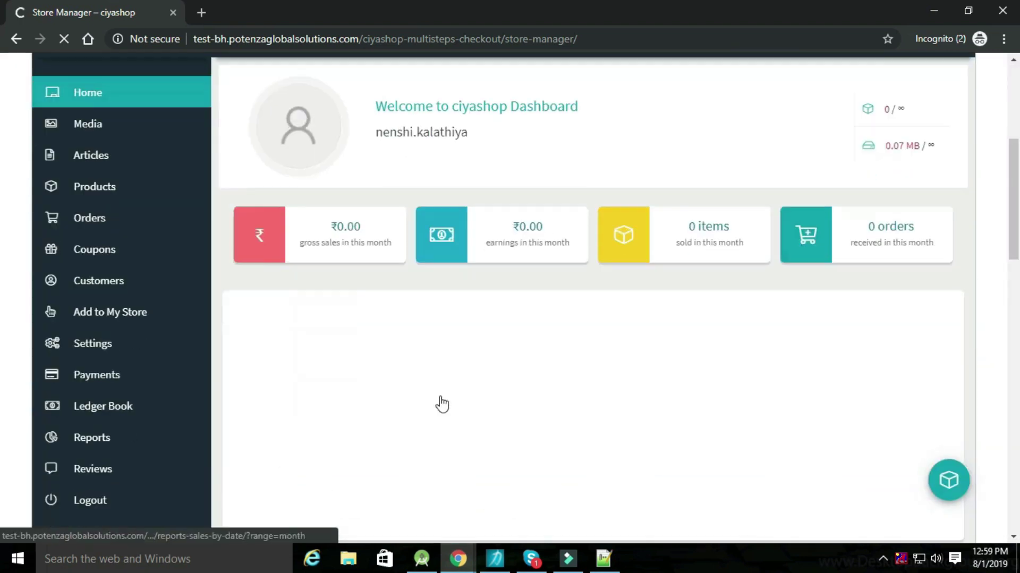
click(83, 192)
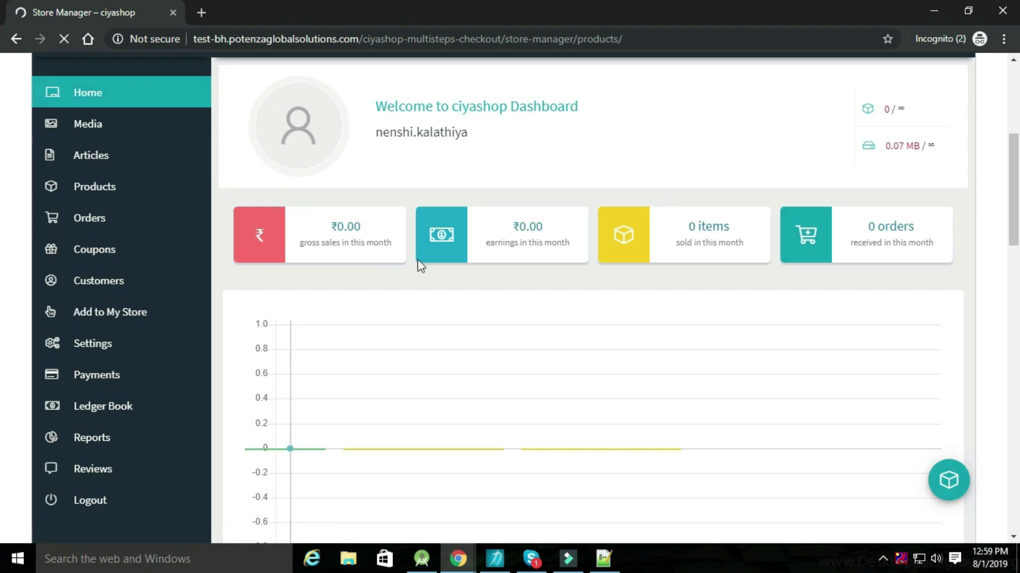
scroll(659, 314, down, 5)
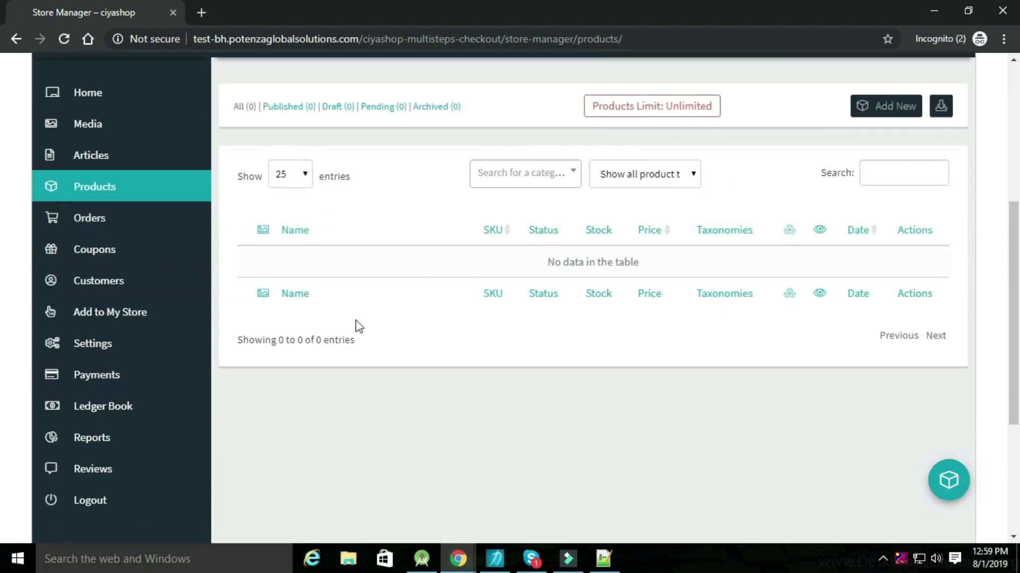
In the admin All Products list, tick Blazer, WordPress Pennant and Logo Collection.
click(458, 558)
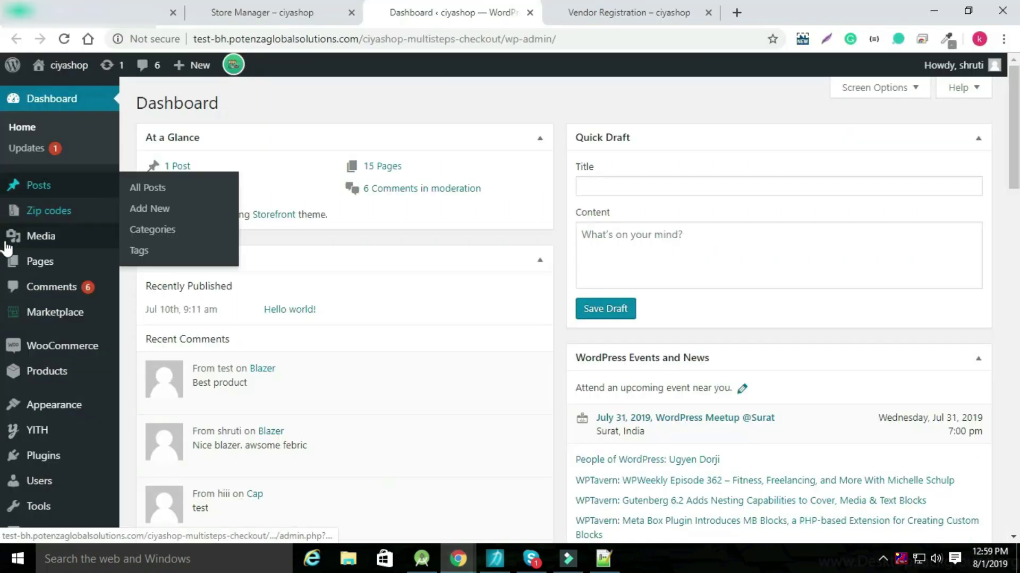
mouse_move(58, 378)
click(155, 379)
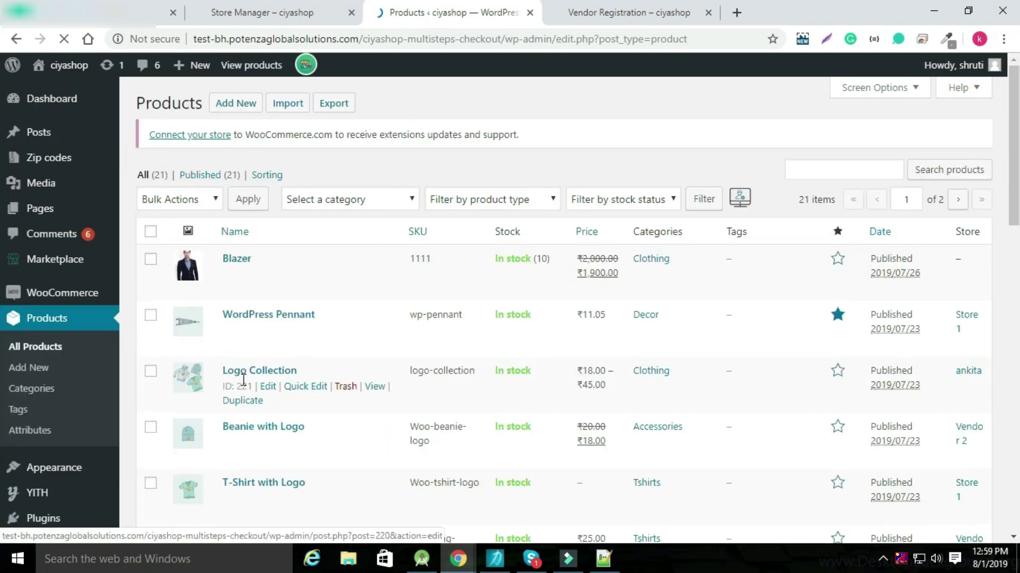
click(151, 260)
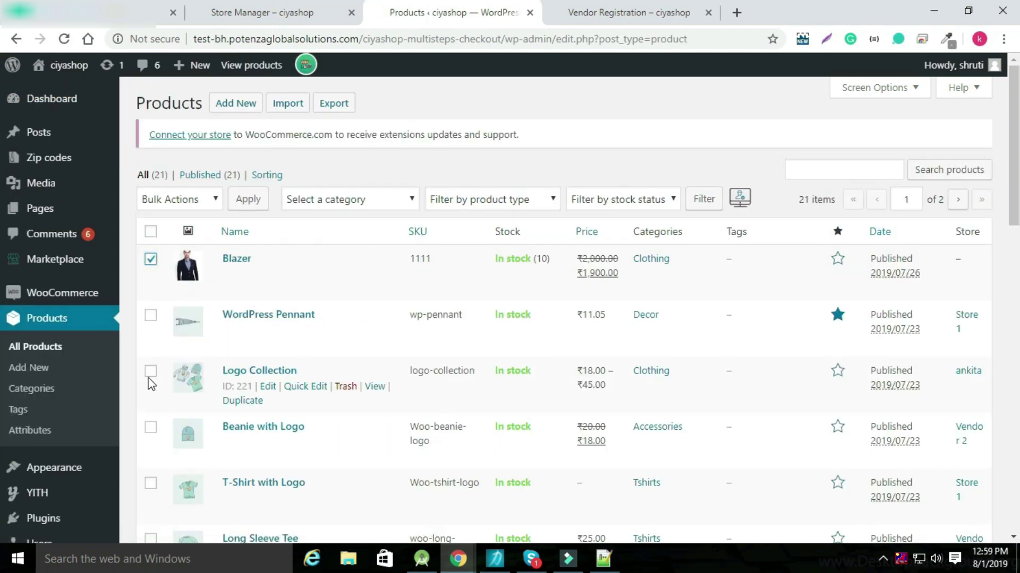
scroll(151, 383, down, 3)
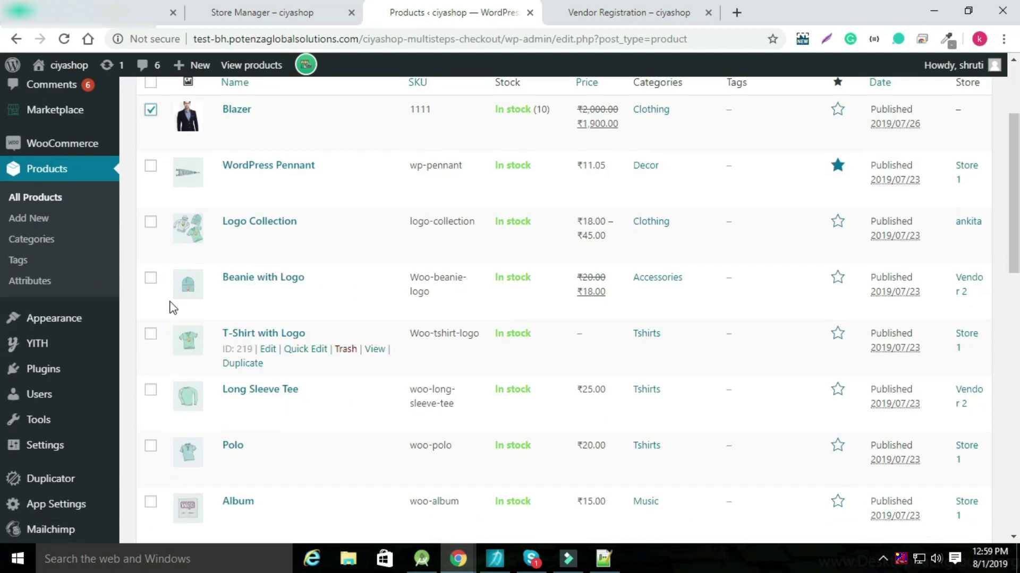
click(151, 222)
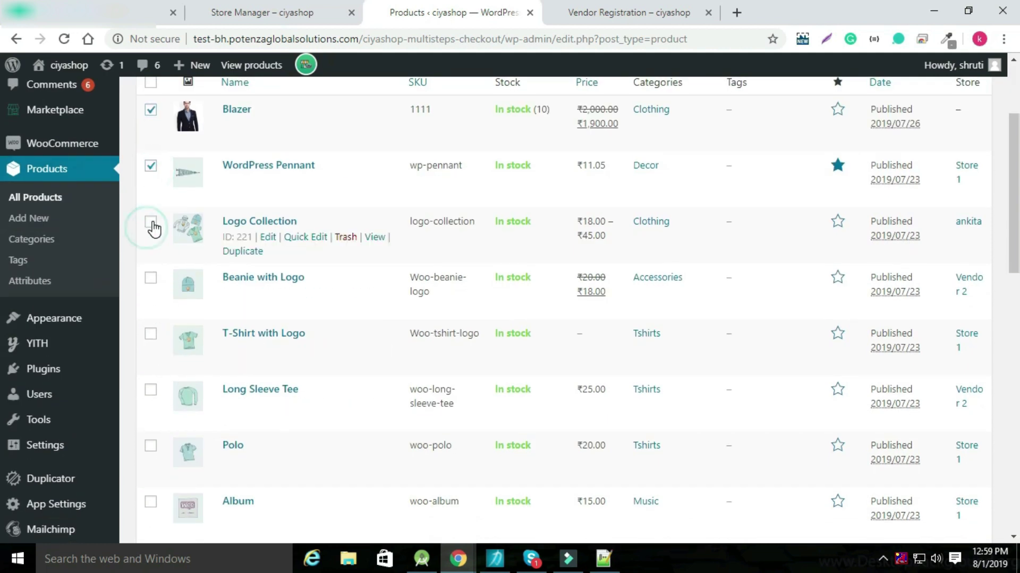
click(151, 278)
scroll(151, 282, up, 3)
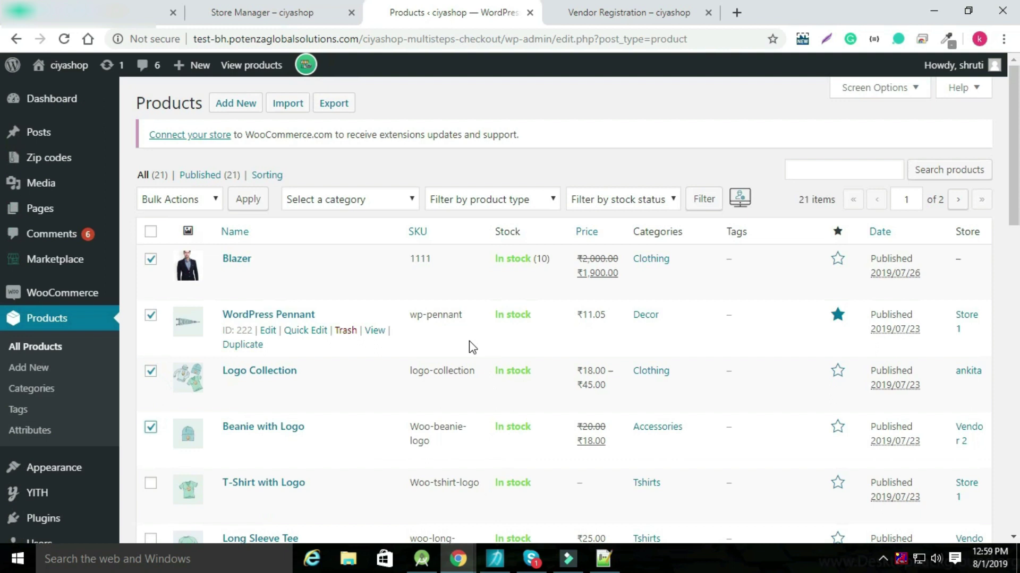
Bulk edit the selected products, setting Store to the new vendor's store, and update.
click(214, 202)
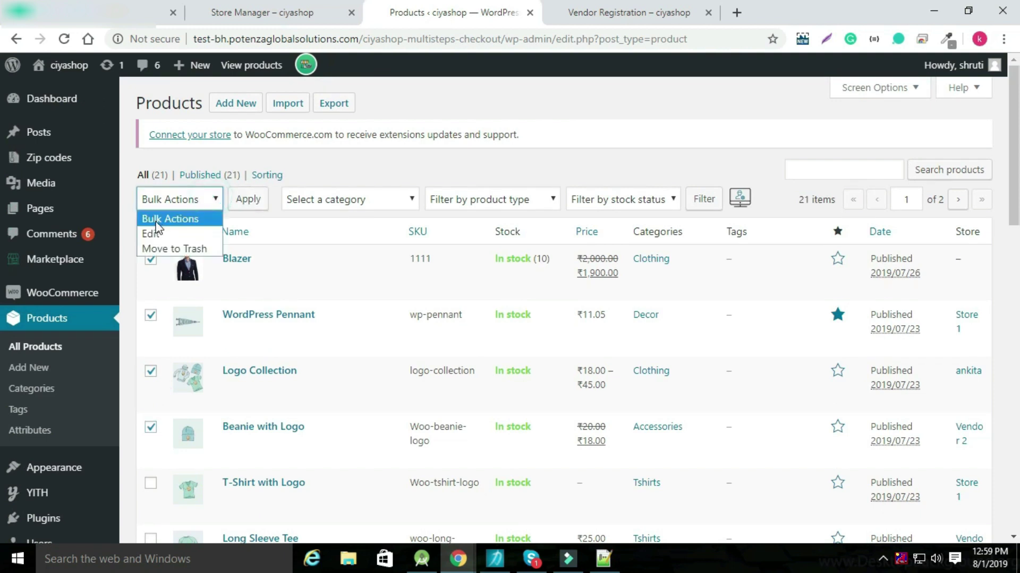
click(154, 234)
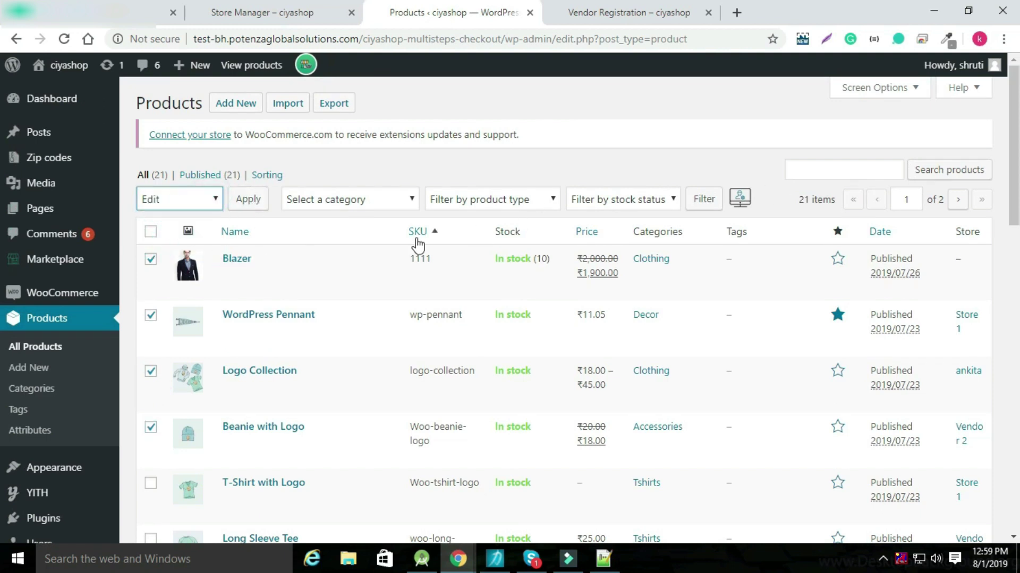
click(257, 208)
scroll(773, 329, down, 10)
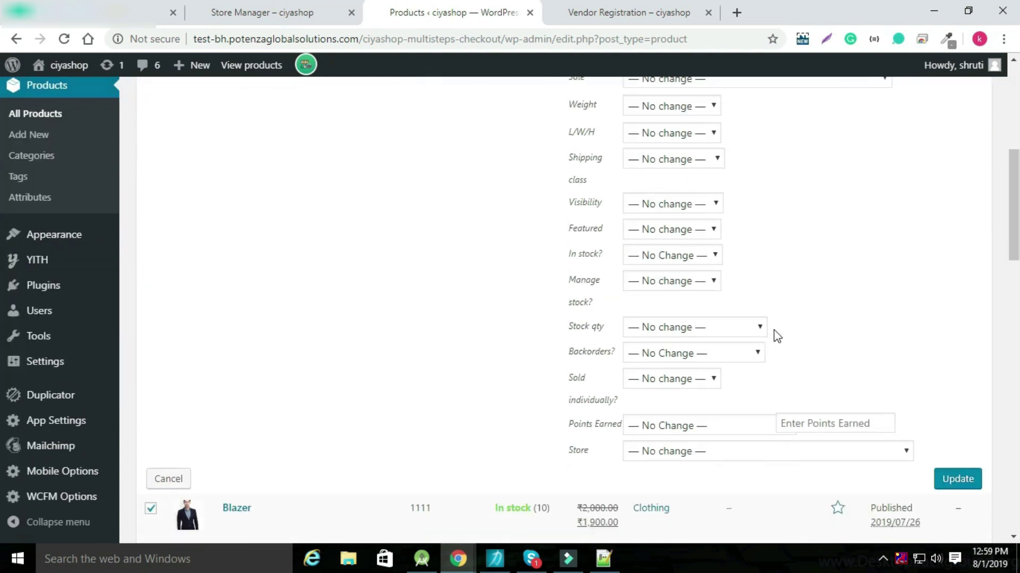
click(688, 301)
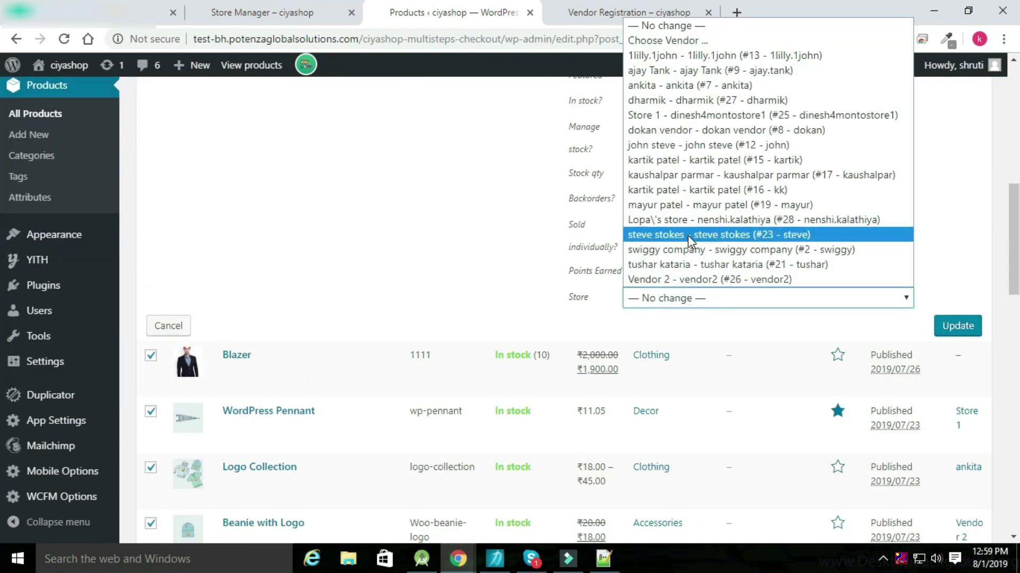
click(660, 228)
click(963, 332)
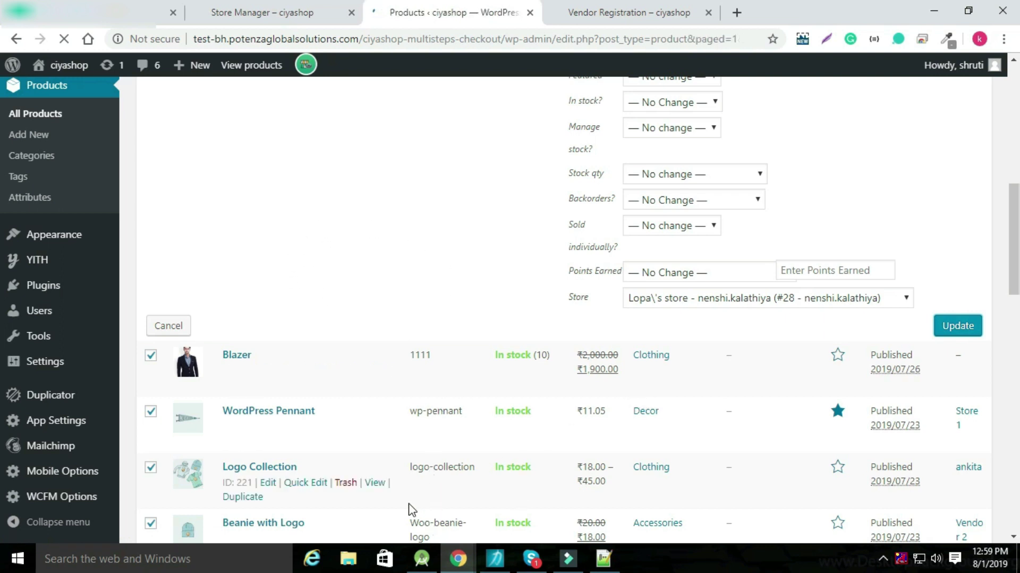
Reload the vendor's Store Manager Products page to show the 4 assigned products.
mouse_move(461, 564)
click(550, 472)
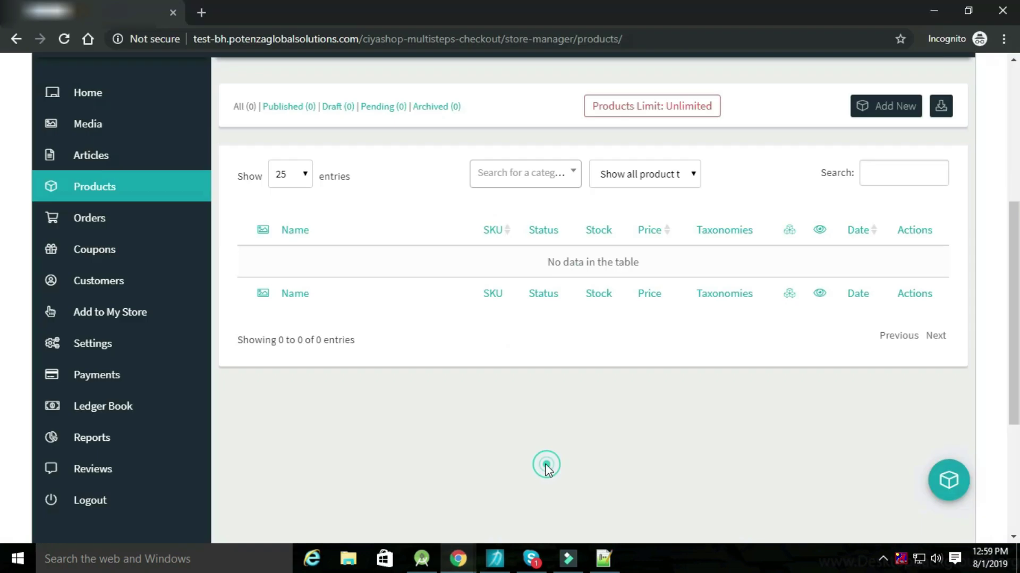
click(63, 42)
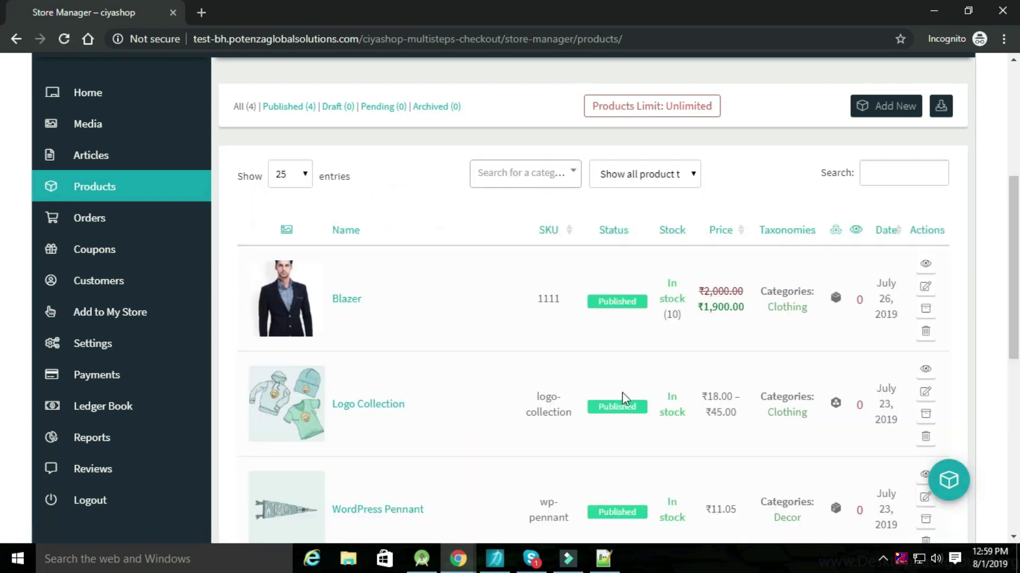
scroll(627, 316, down, 4)
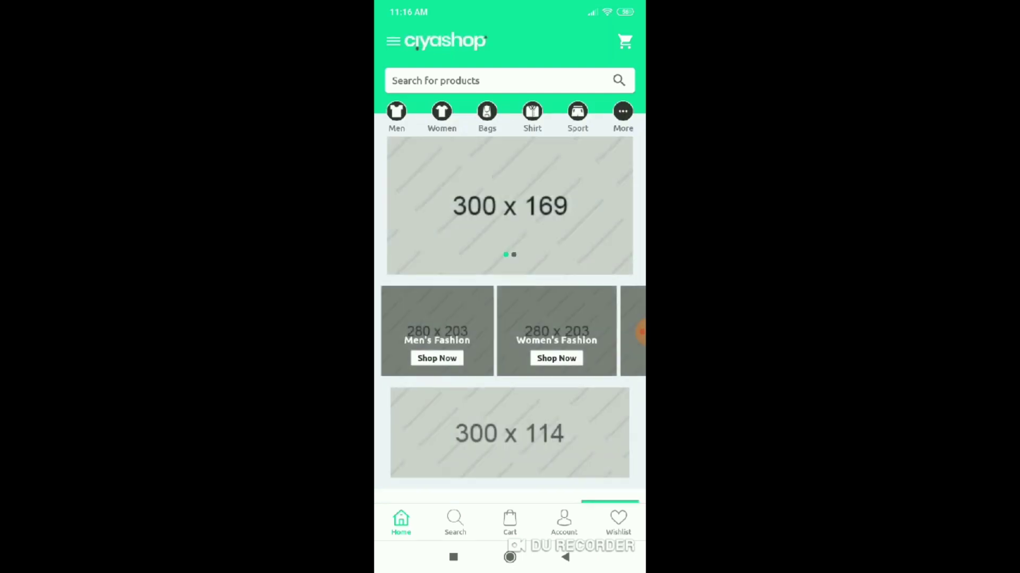
In CiyaShop, open Blazer from Recent Products and scroll to its Seller Information.
scroll(509, 282, down, 3)
scroll(510, 282, down, 10)
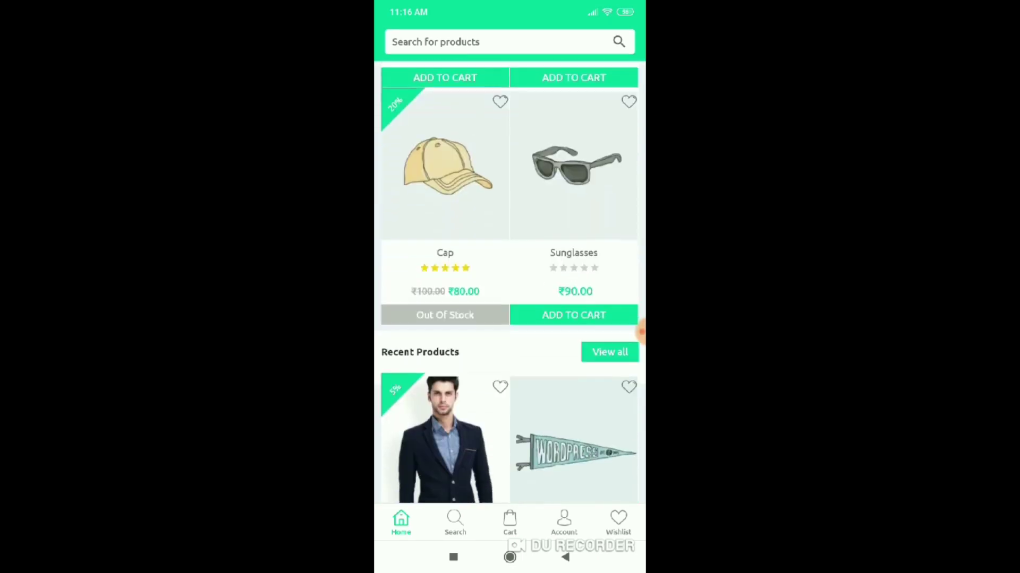
click(445, 404)
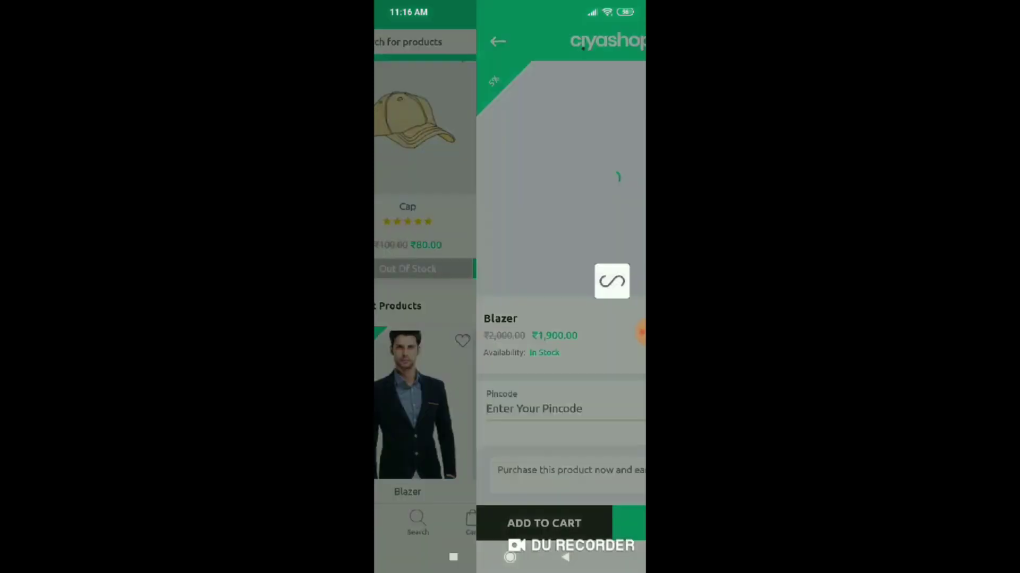
scroll(509, 281, down, 5)
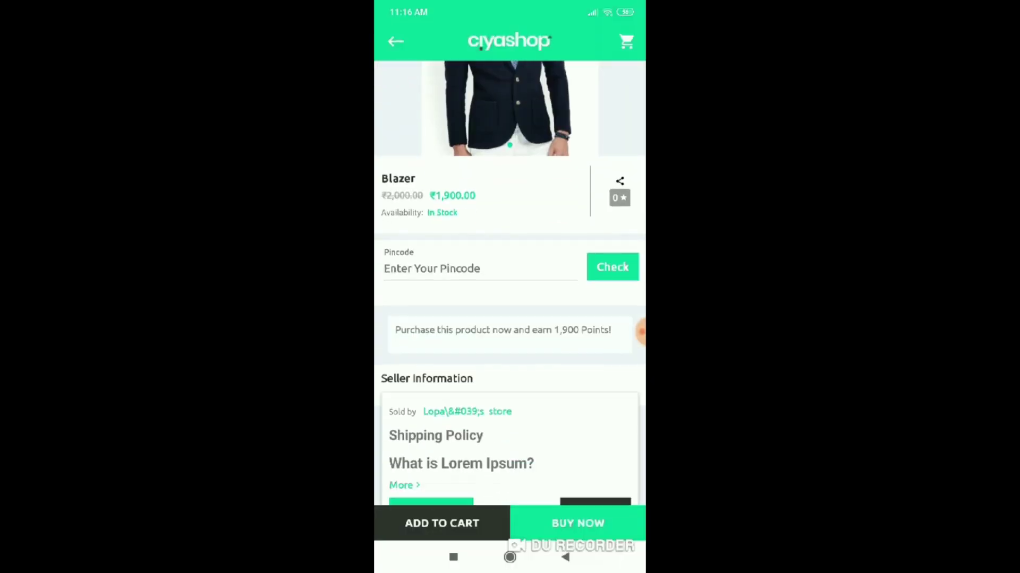